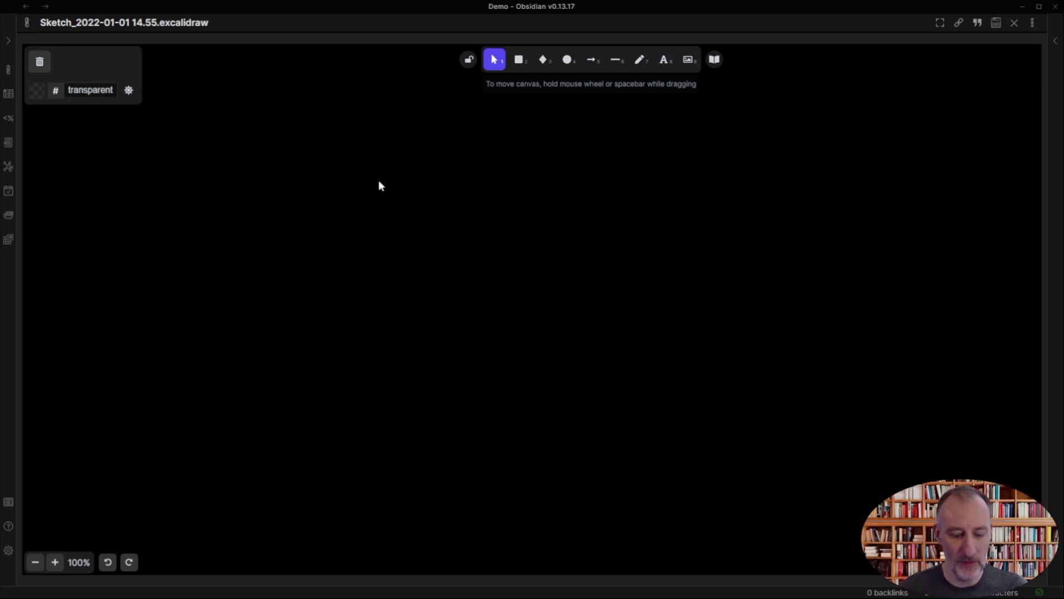
Paste the whiteboard photo and run the OCR script to read THIS IS A DEMO, Box, Arrow, Diamond.
key("ctrl+v")
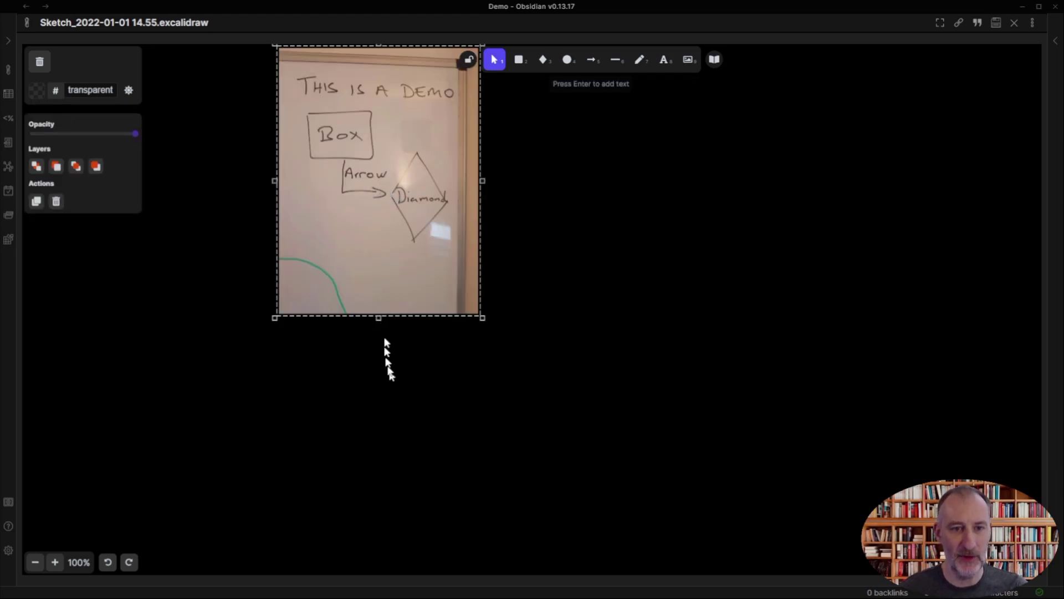
key("ctrl+p")
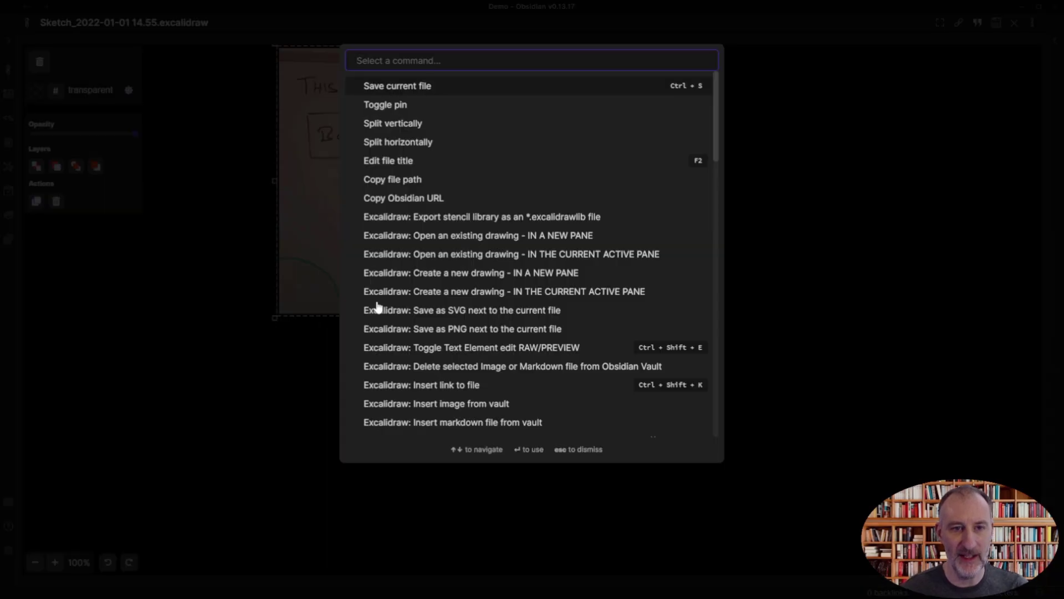
type("oc")
key("Return")
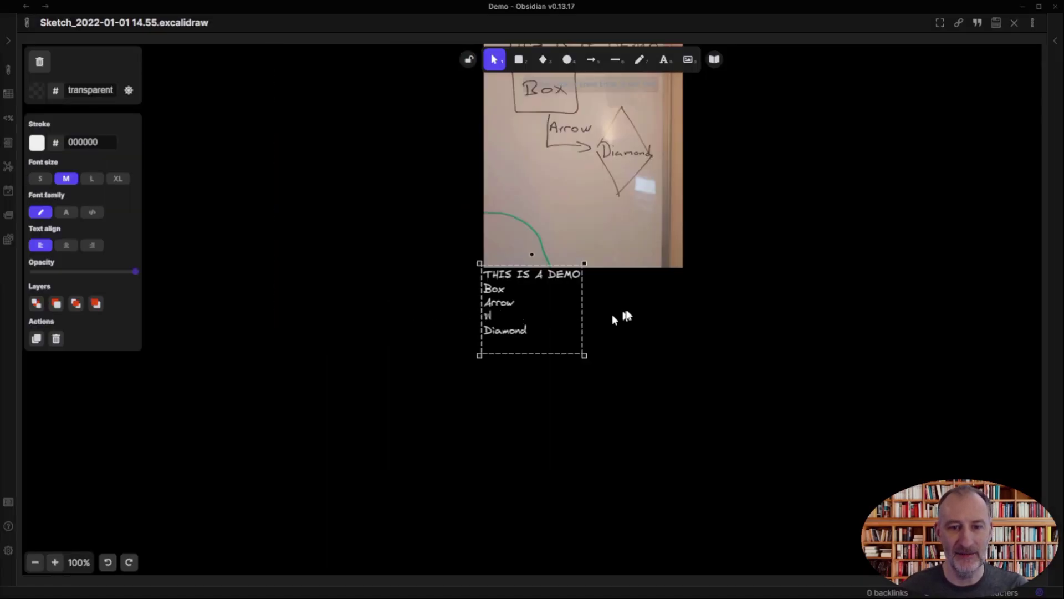
Delete the stray W line from the recognised text block.
double_click(499, 316)
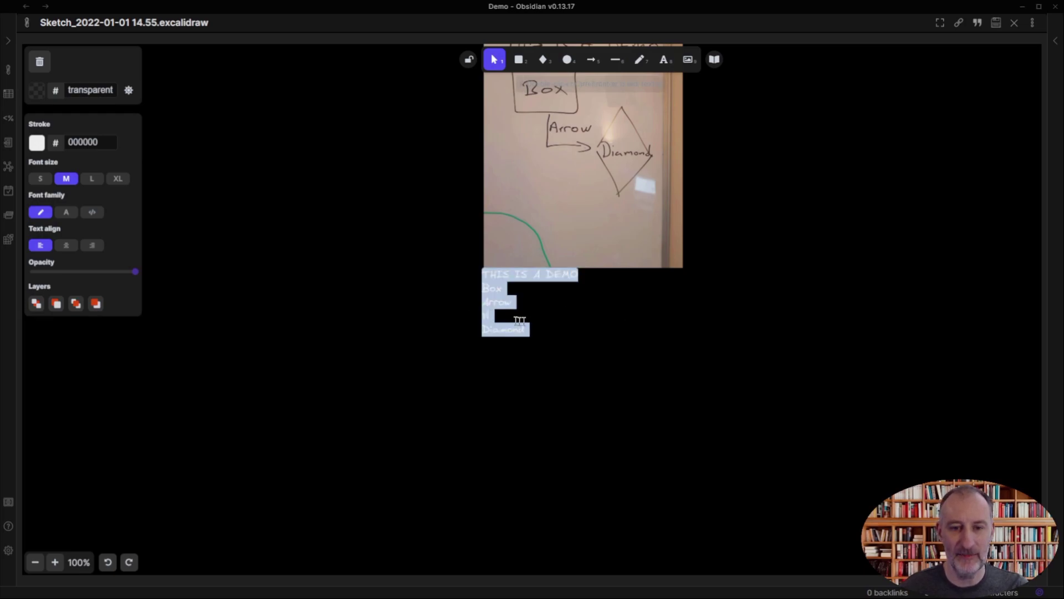
left_click(511, 318)
key("BackSpace")
key("BackSpace")
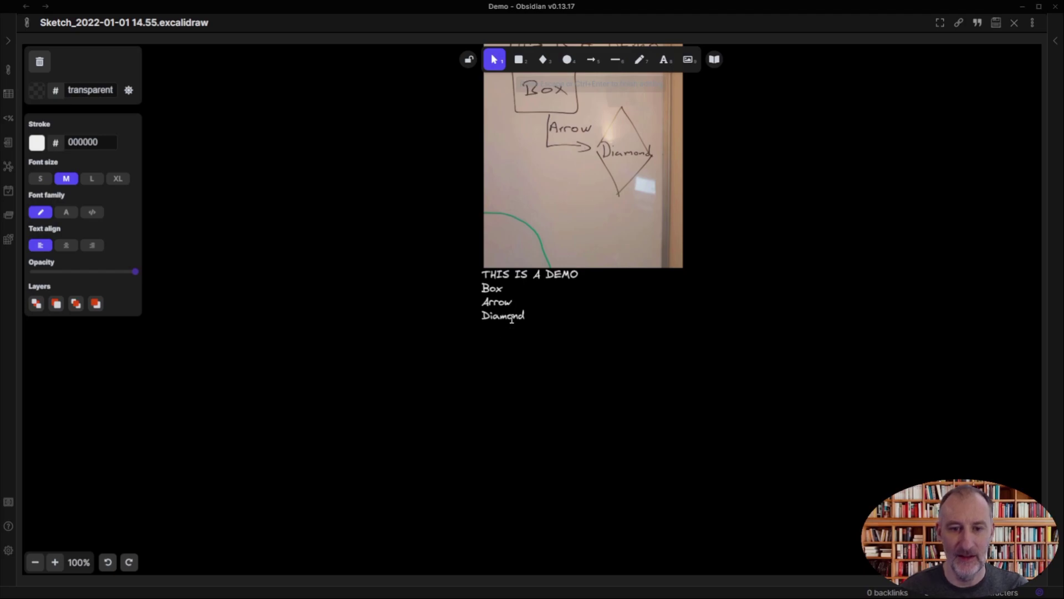
left_click(522, 353)
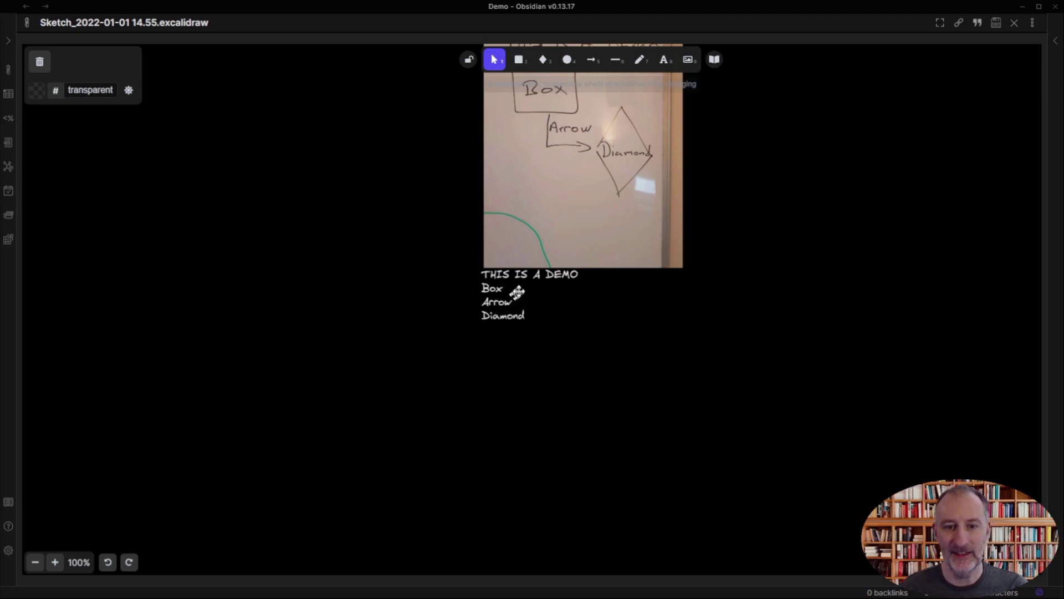
Centre the photo in view and nudge the text block slightly right.
left_click_drag(756, 190, 614, 291)
left_click(359, 398)
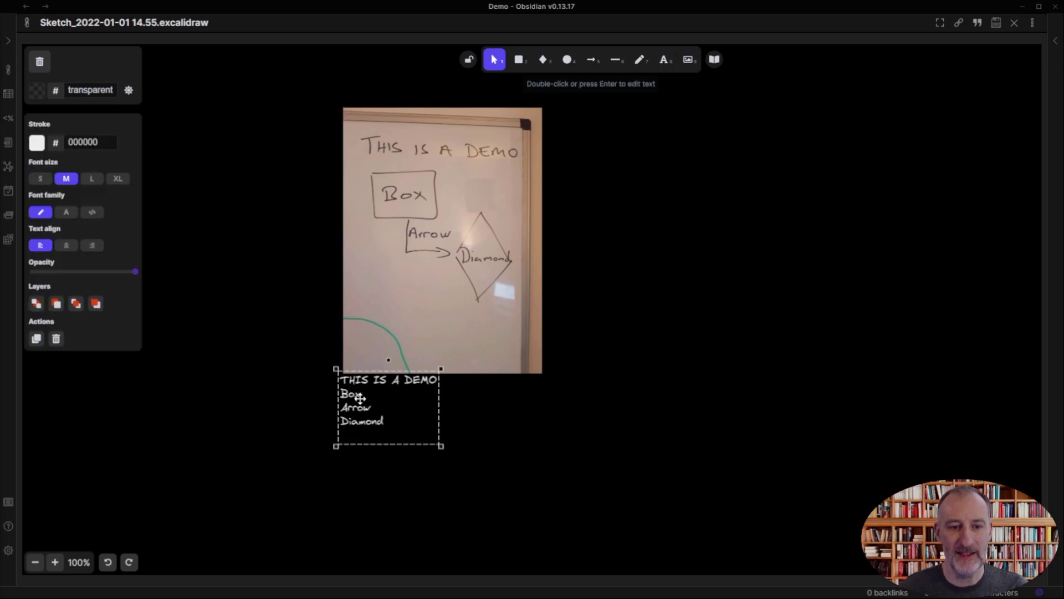
left_click_drag(360, 400, 364, 401)
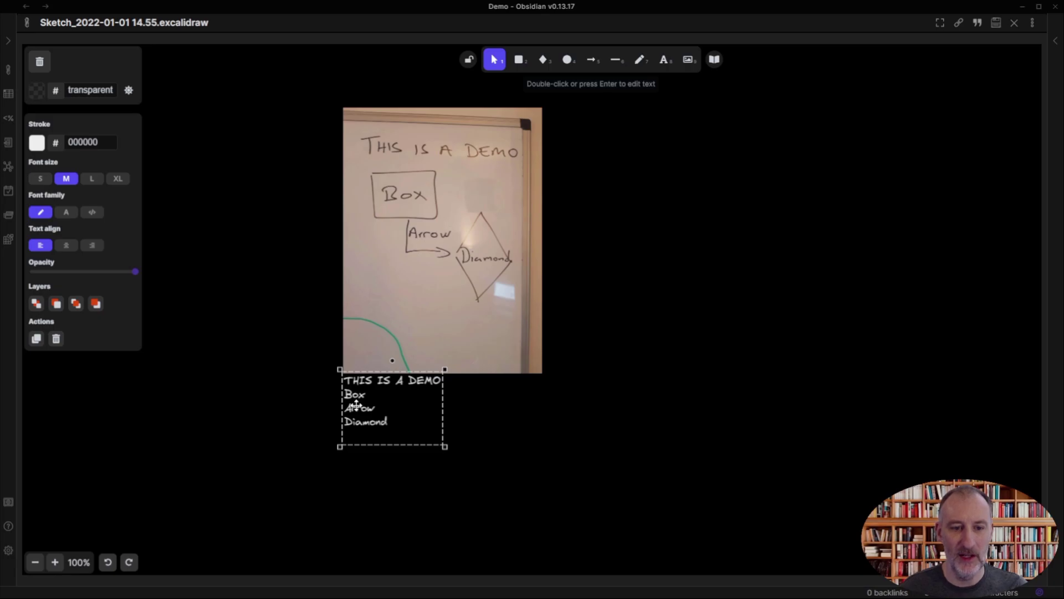
Run the Transfer to metadata script on the OCR text via the command palette.
key("ctrl+p")
type("tran")
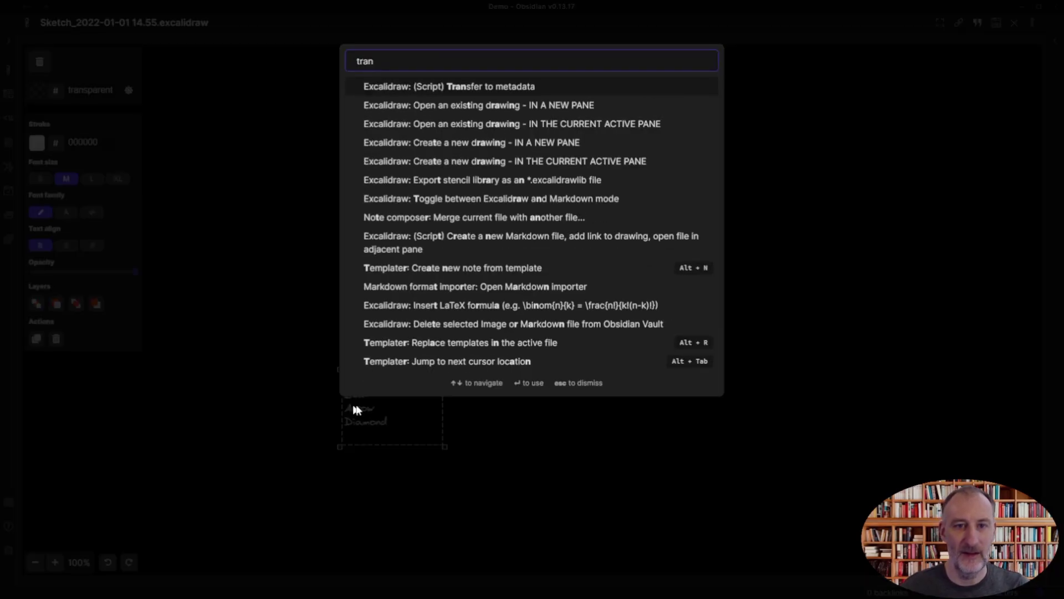
key("Return")
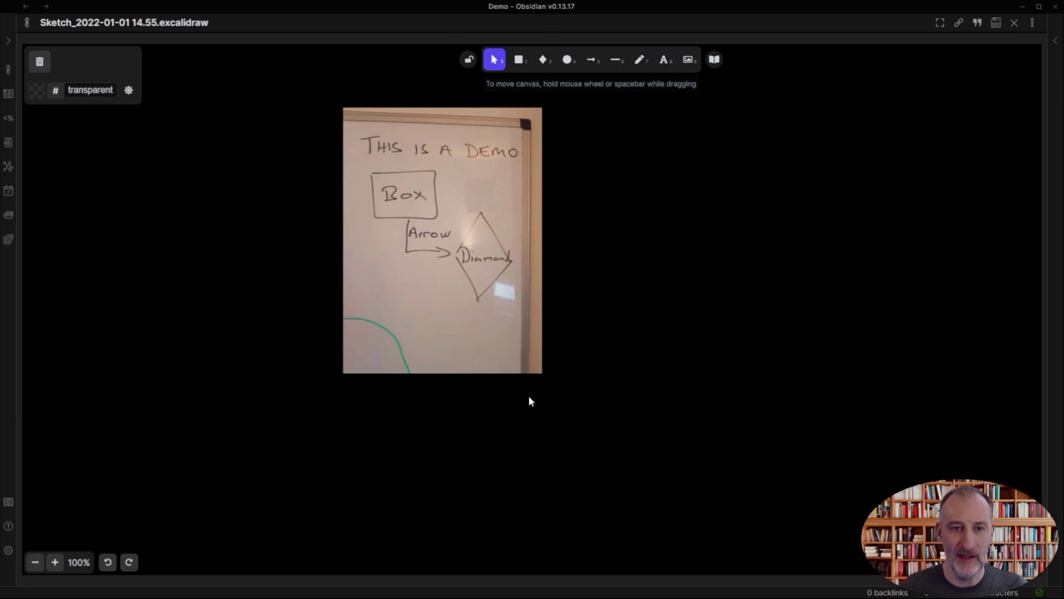
left_click(1032, 23)
Switch the drawing to markdown view and change the metadata line to _THIS IS A DEMO.
left_click(939, 49)
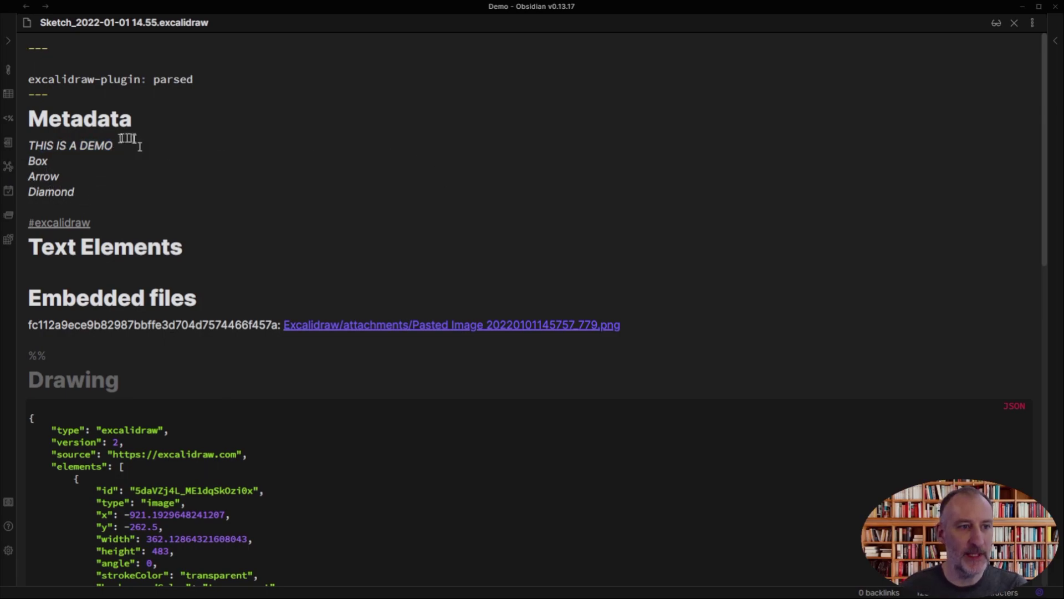
left_click_drag(32, 146, 101, 145)
type("_")
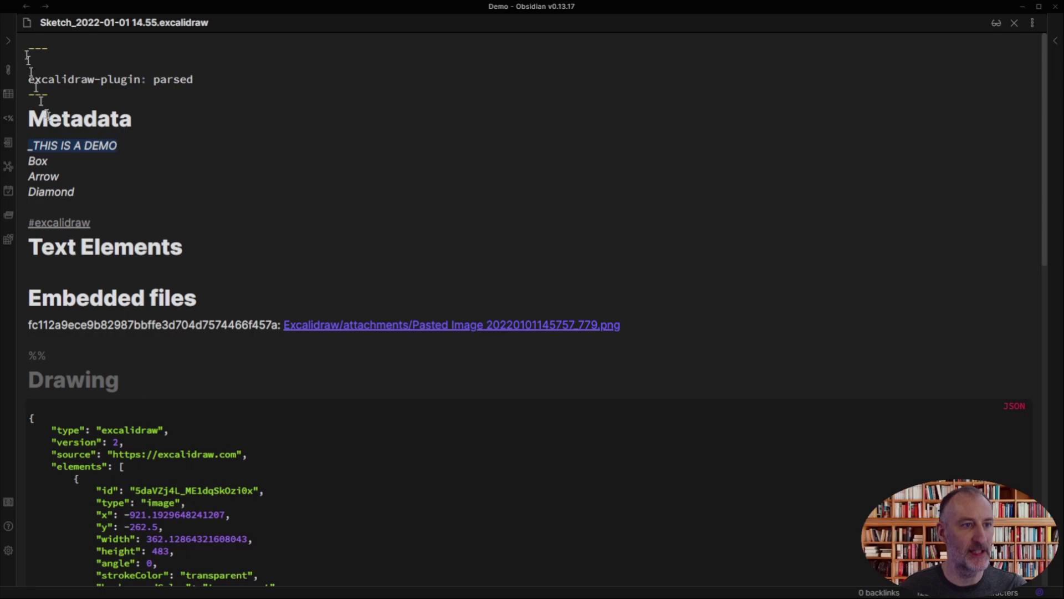
left_click(9, 42)
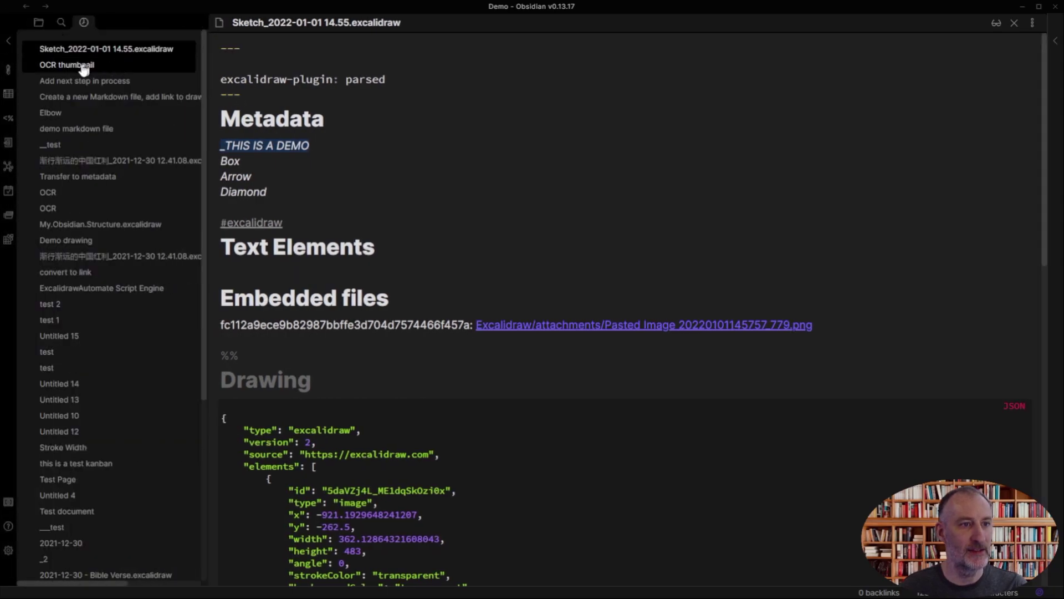
Open the OCR thumbnail note and display it as a drawing.
left_click(77, 66)
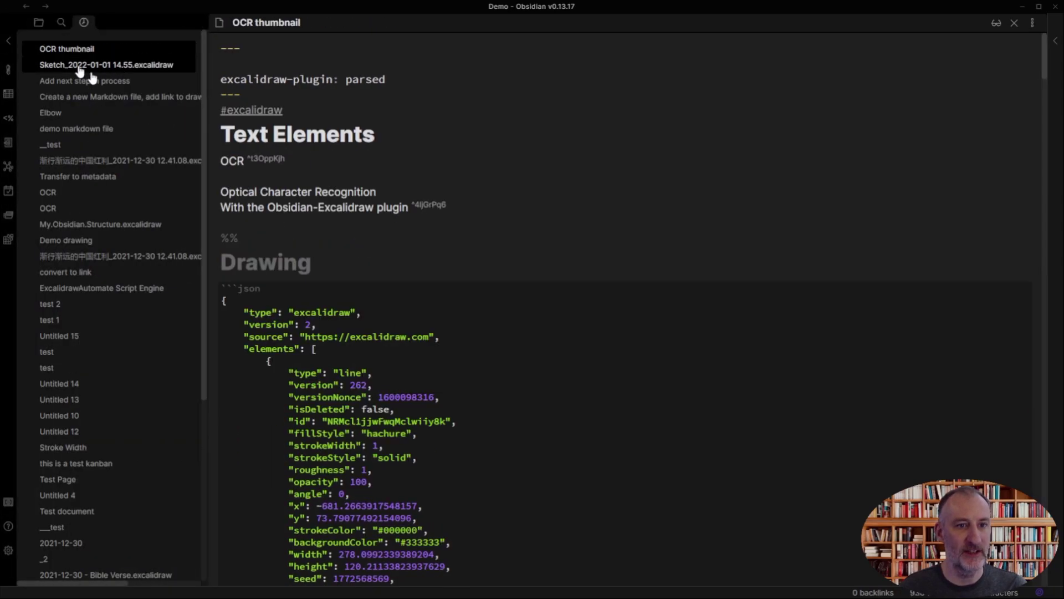
left_click(1032, 23)
left_click(965, 40)
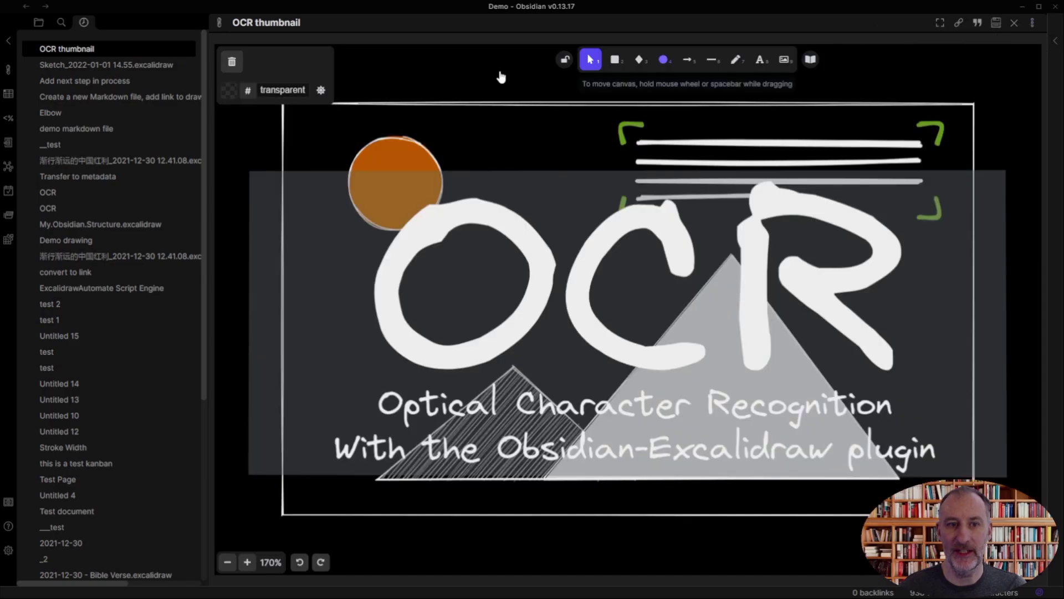
Search the vault for "_THIS IS A DEMO" and open the Sketch_2022-01-01 14.55 result.
left_click(58, 22)
type("\"")
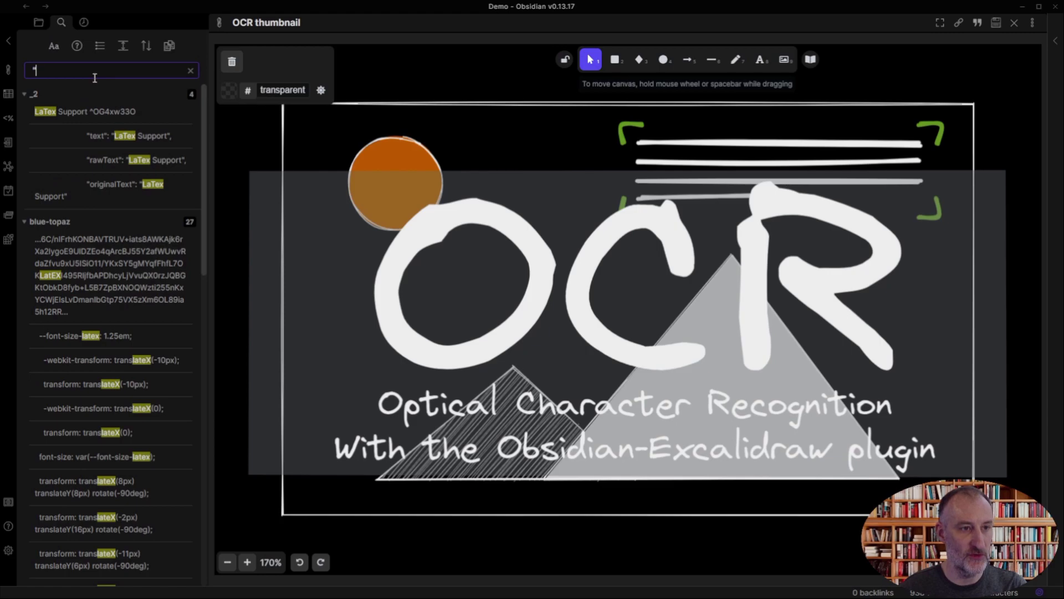
type("_THIS IS A DEMO\"")
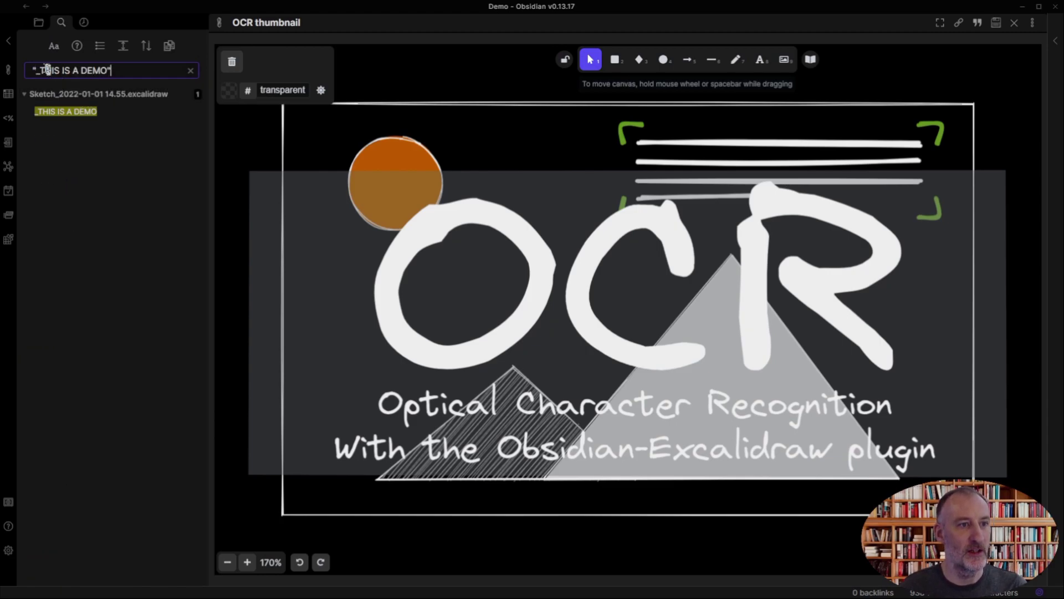
mouse_move(76, 100)
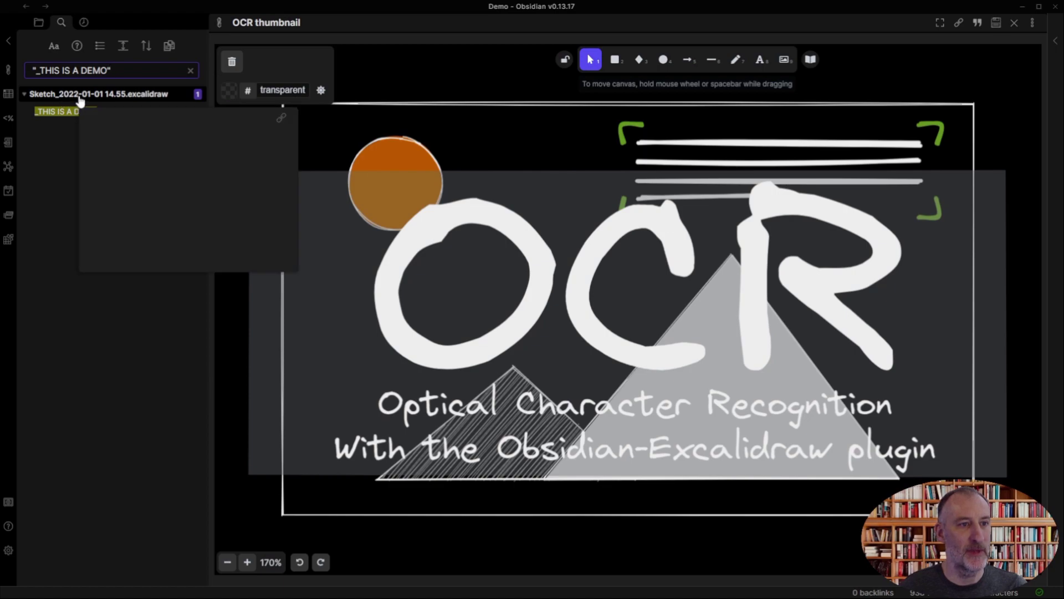
scroll(183, 204, "down", 3)
scroll(183, 205, "up", 3)
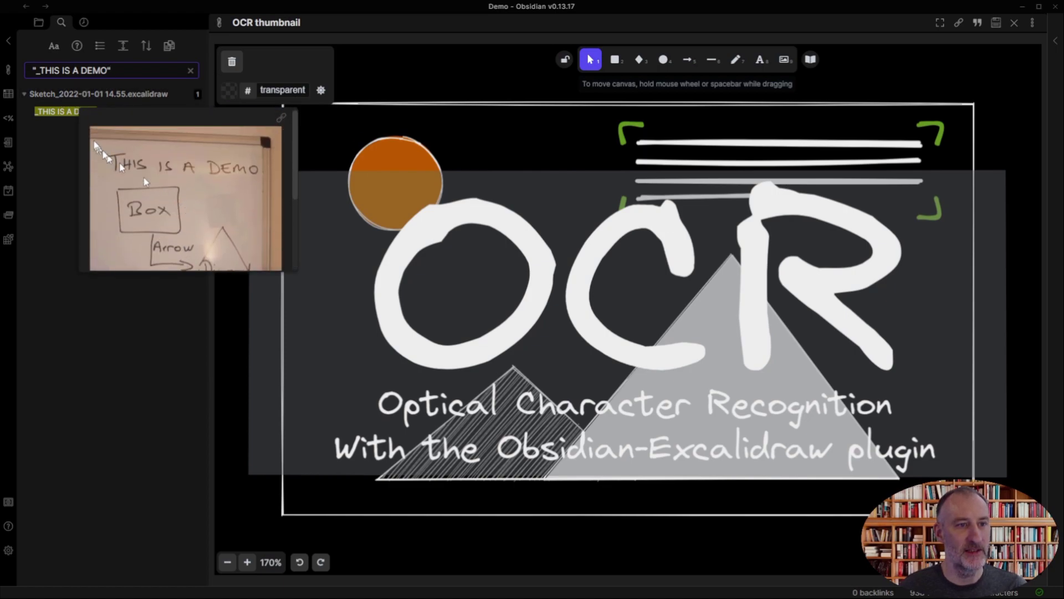
scroll(147, 141, "down", 3)
scroll(145, 136, "up", 3)
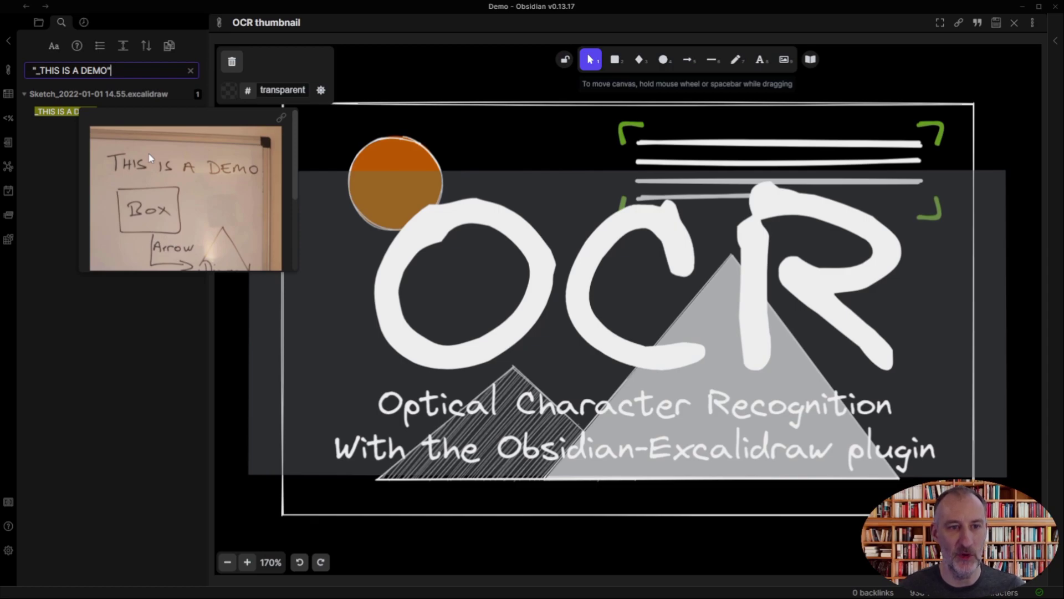
left_click(55, 111)
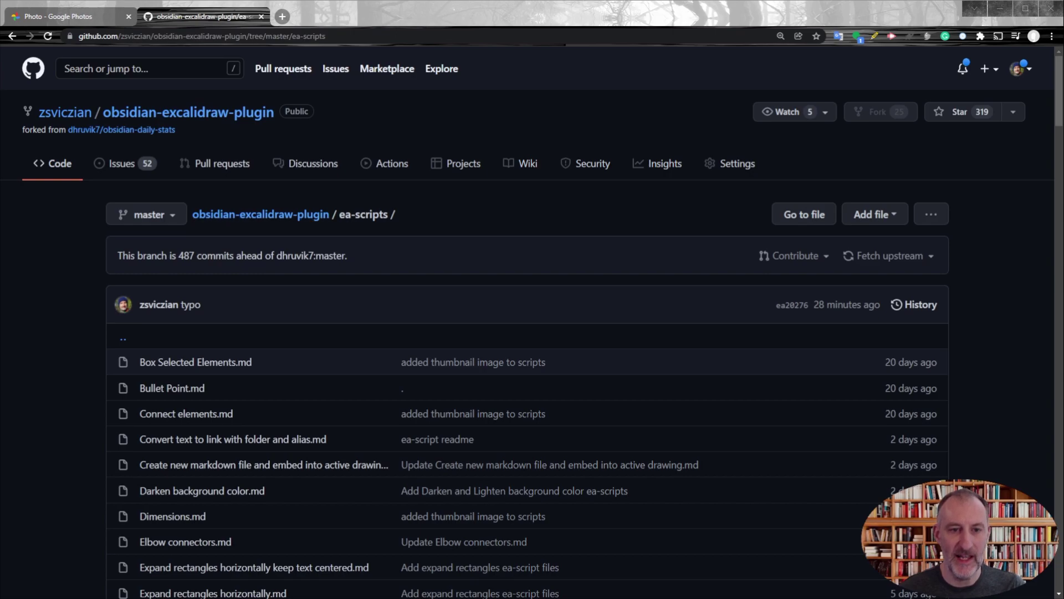
Scroll down the ea-scripts README table to the OCR - Optical Character Recognition row.
scroll(443, 327, "down", 10)
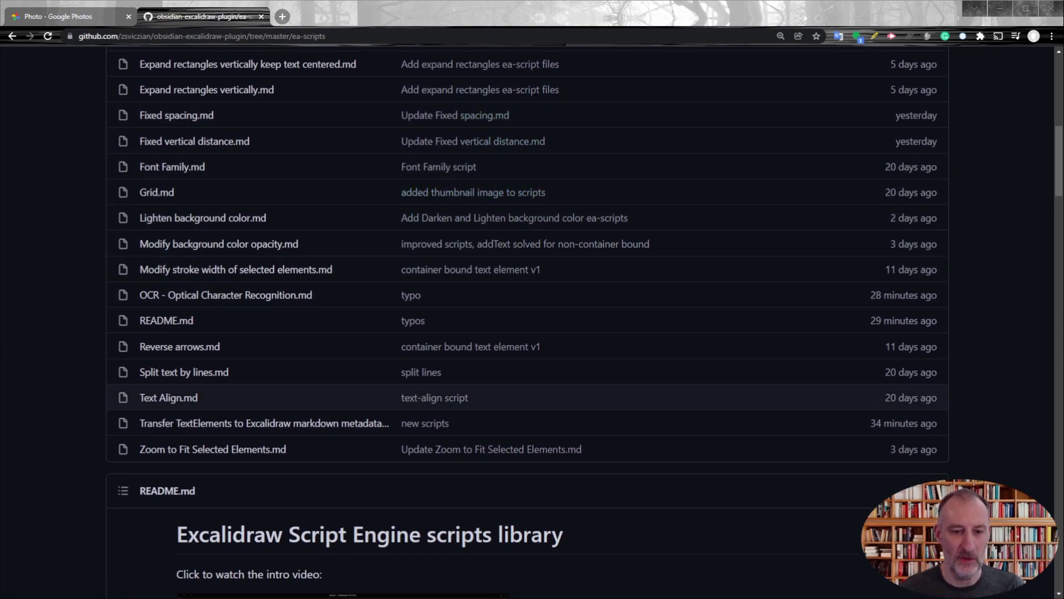
scroll(527, 324, "down", 5)
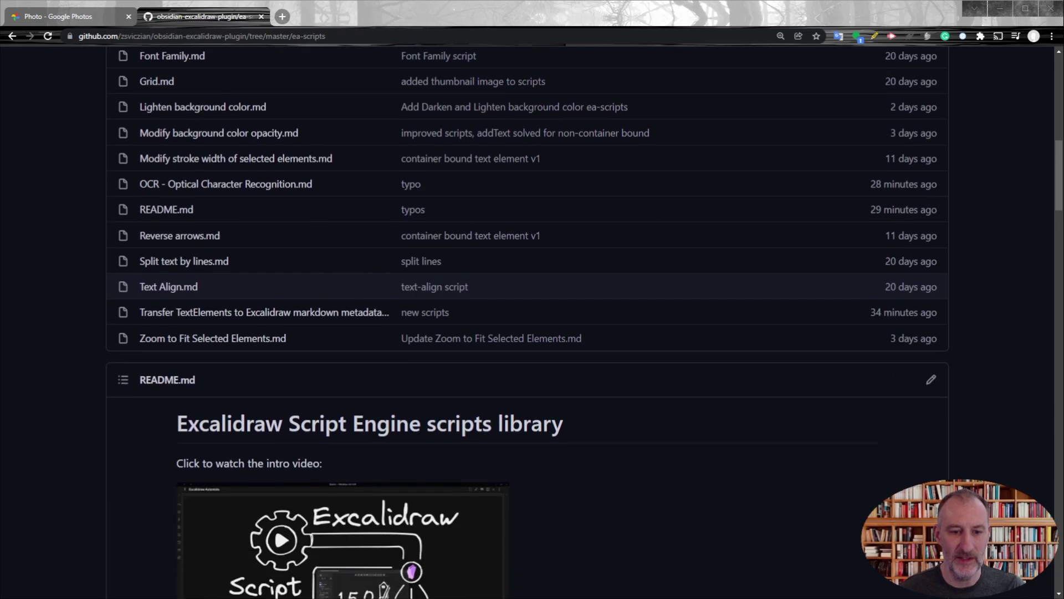
scroll(526, 332, "down", 14)
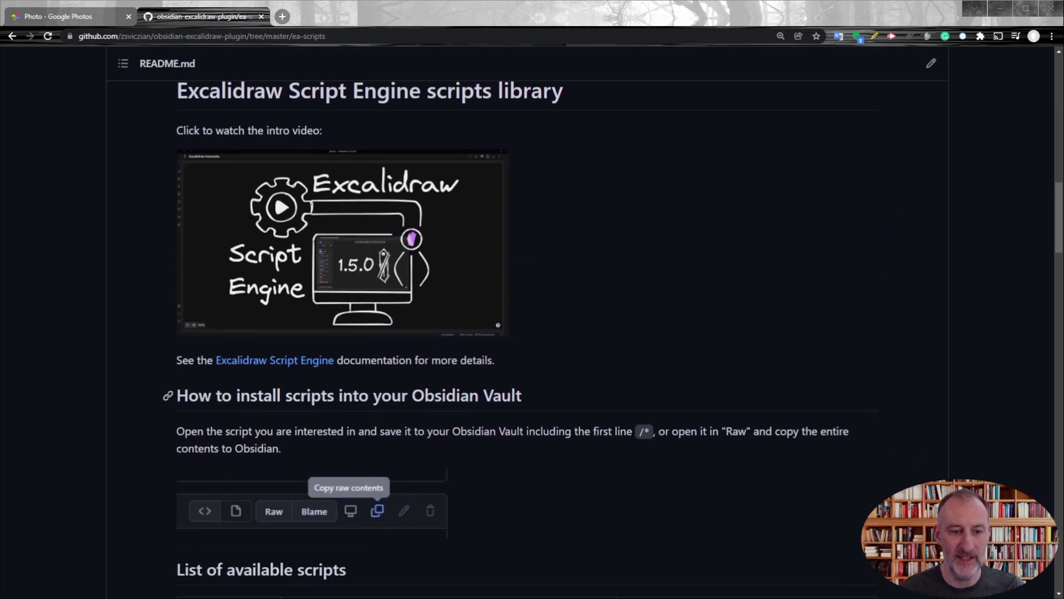
scroll(526, 333, "down", 12)
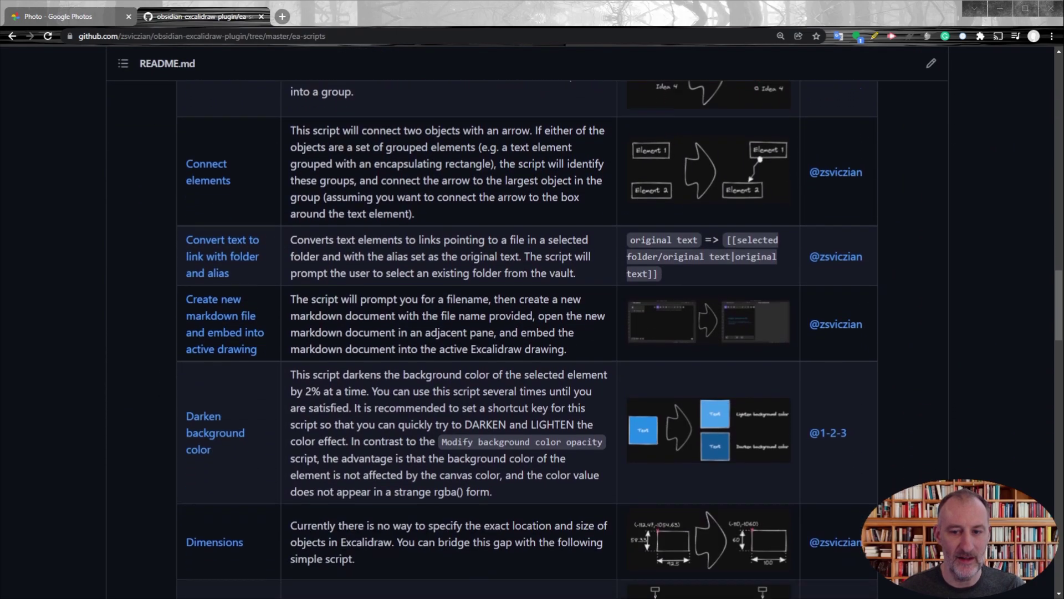
scroll(527, 333, "down", 14)
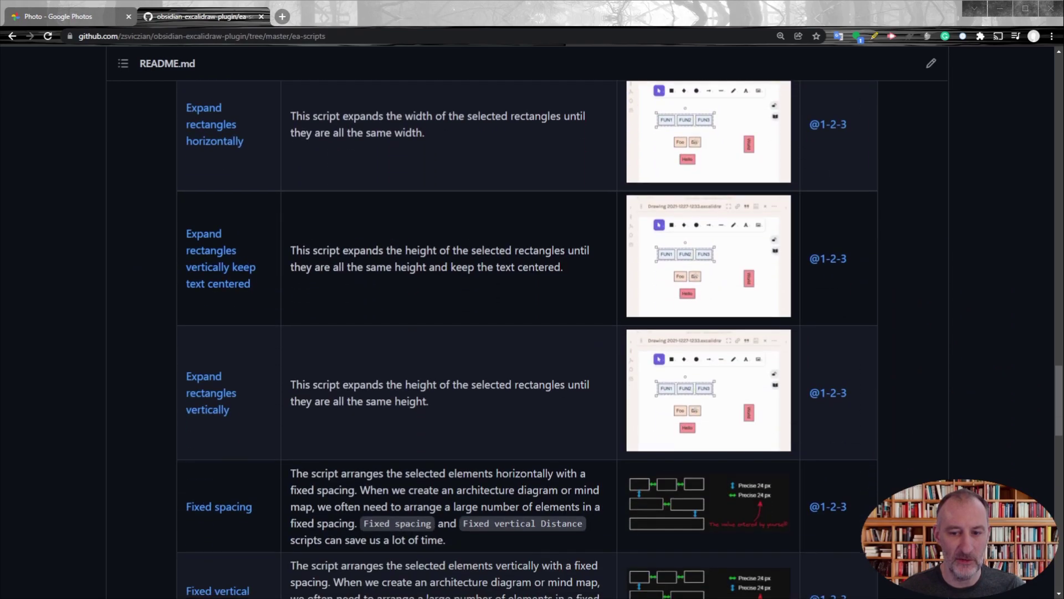
scroll(216, 255, "down", 8)
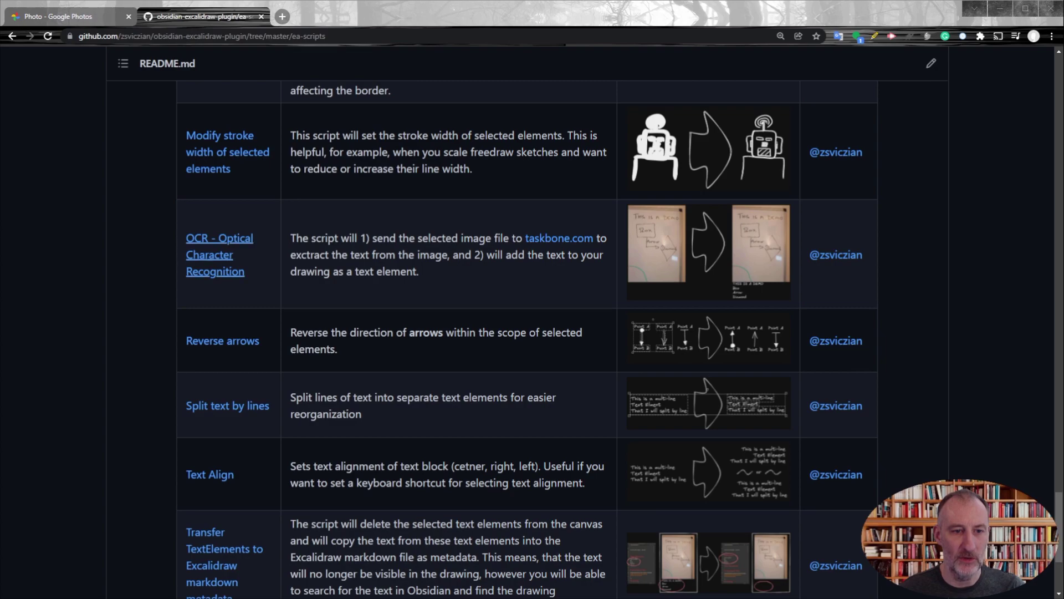
scroll(216, 454, "down", 2)
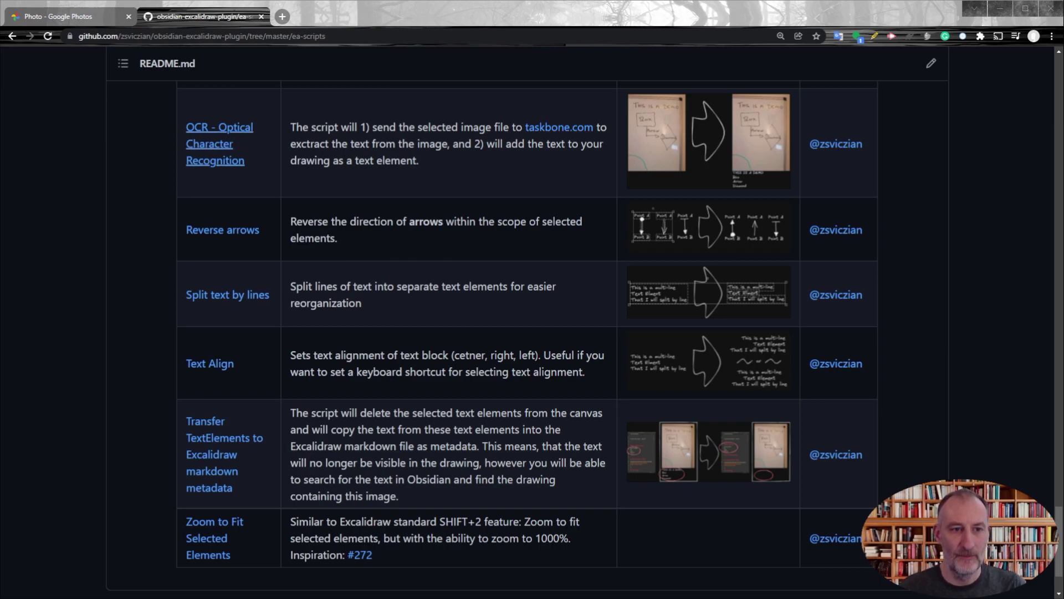
Open the OCR - Optical Character Recognition.md file and look through its 120 lines of code.
left_click(214, 156)
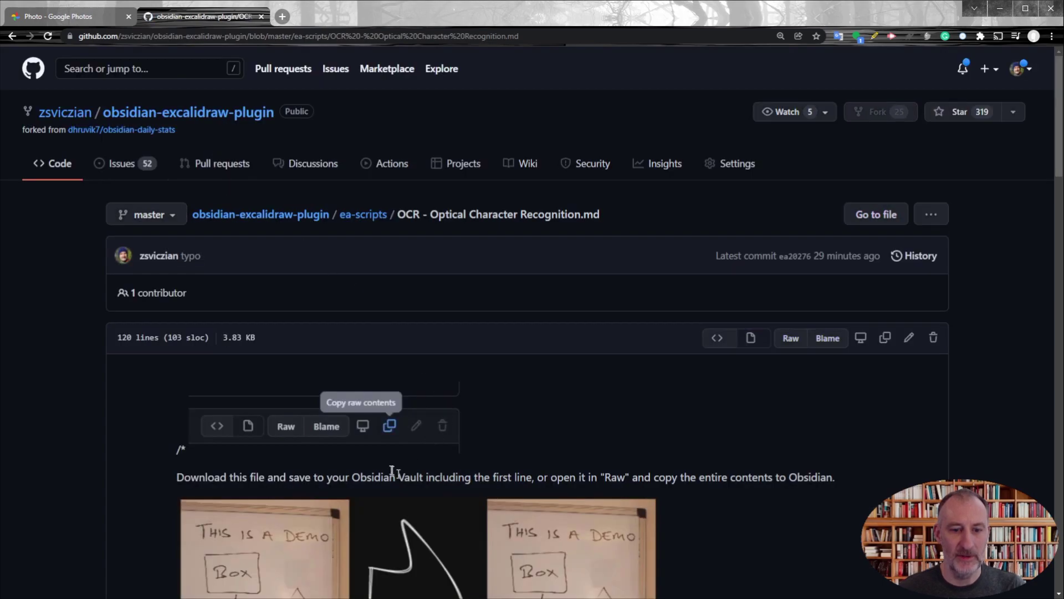
scroll(532, 327, "down", 2)
scroll(477, 385, "down", 15)
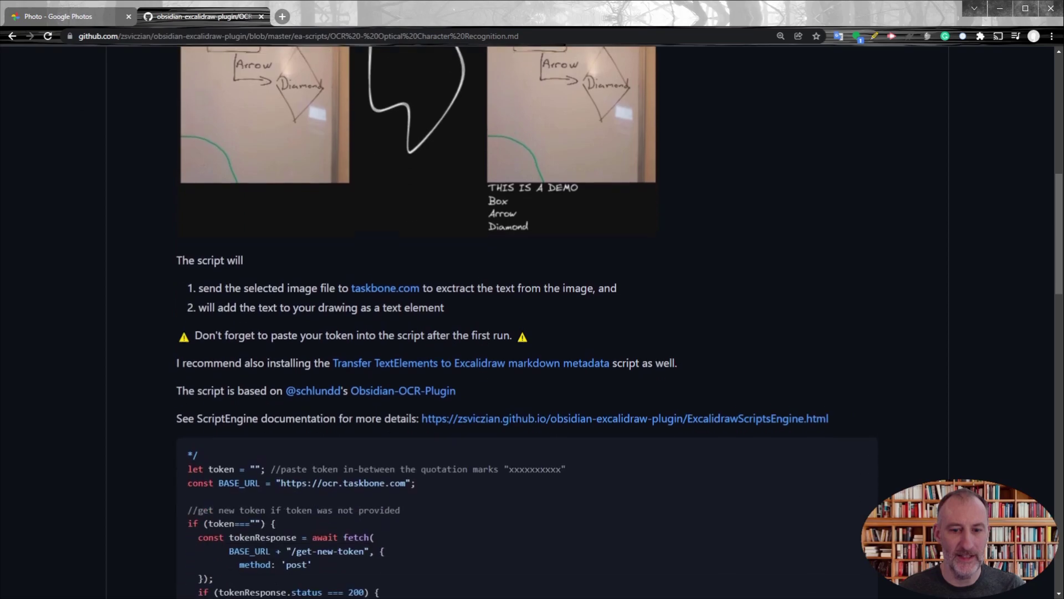
scroll(480, 394, "down", 7)
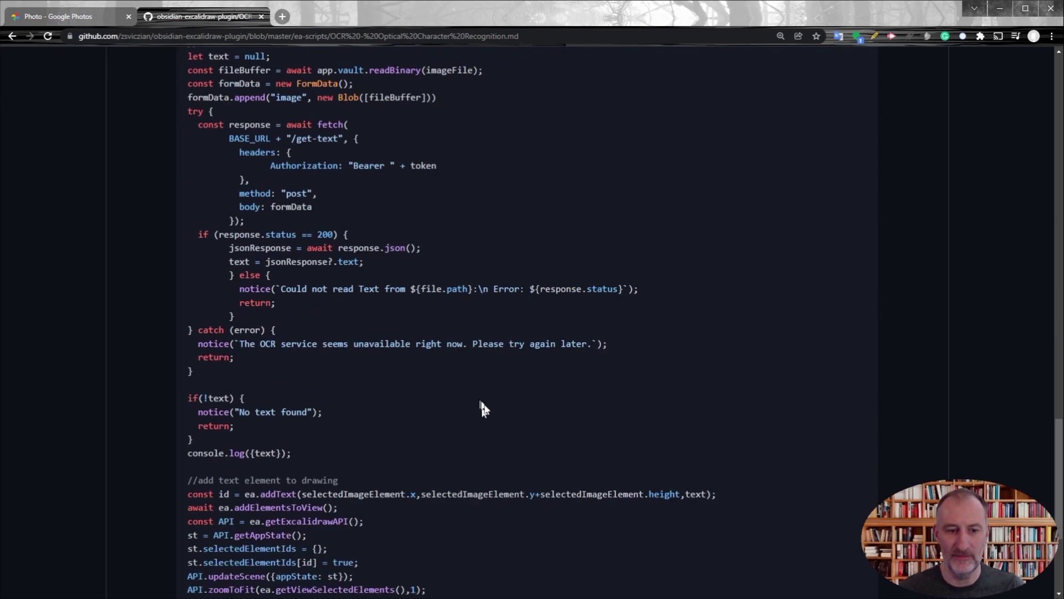
scroll(542, 412, "down", 3)
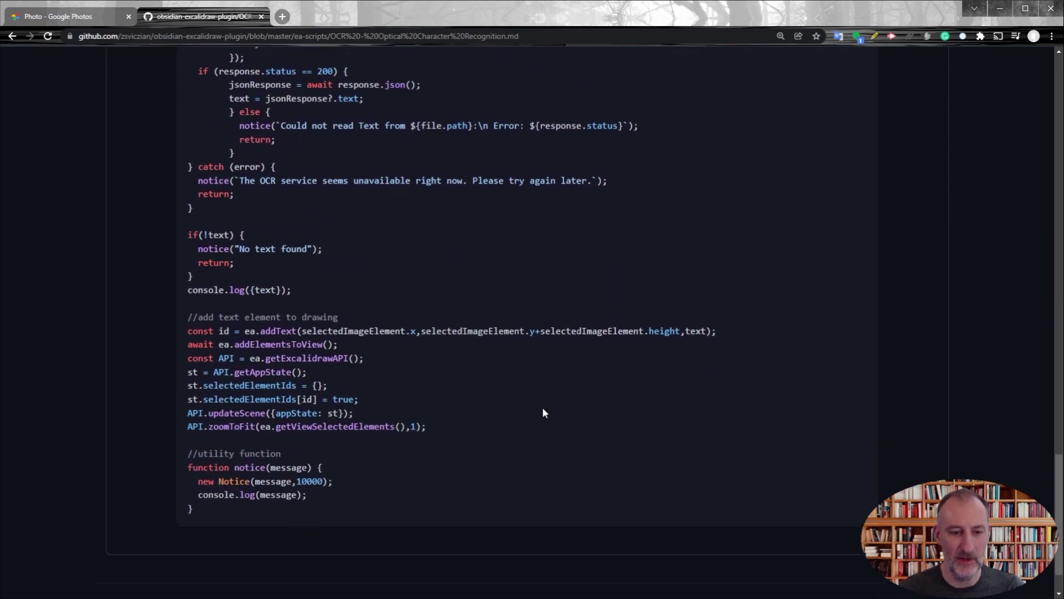
scroll(544, 414, "up", 8)
scroll(544, 414, "up", 14)
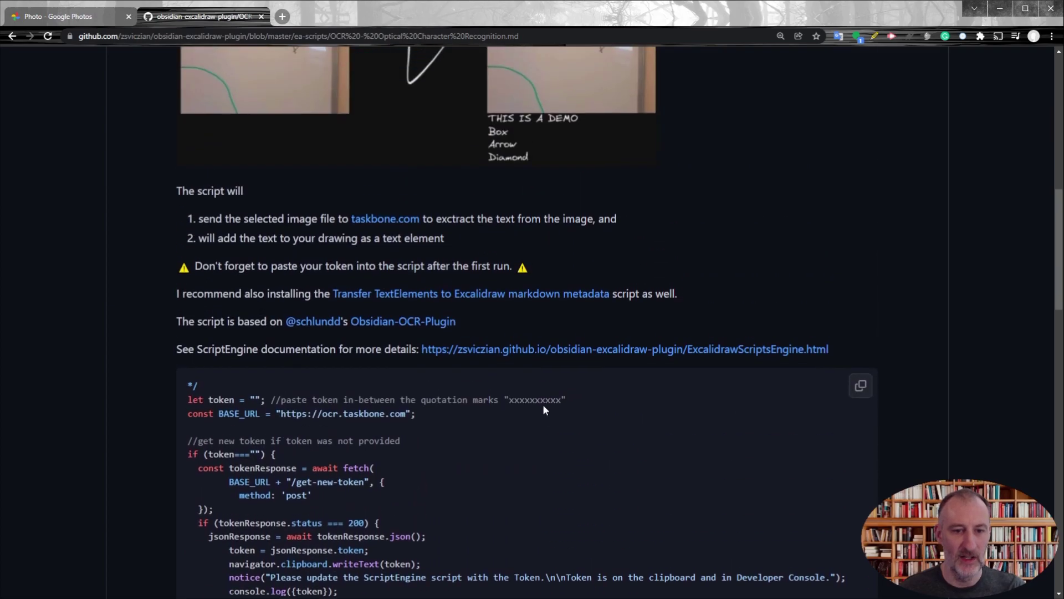
scroll(543, 409, "up", 7)
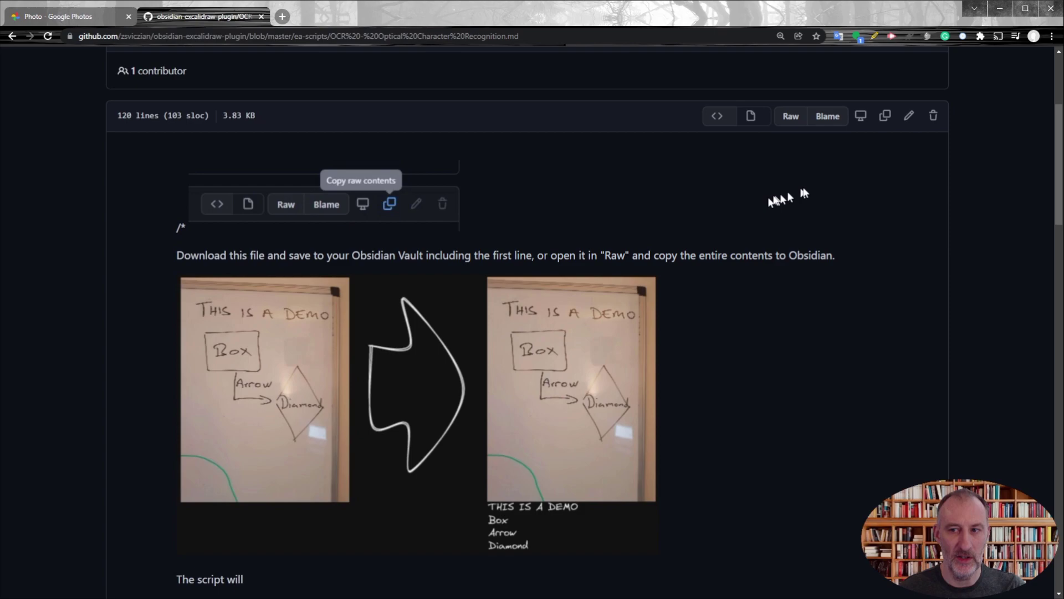
Copy the OCR script's raw contents, then expand the vault's Excalidraw and Scripts folders.
left_click(887, 117)
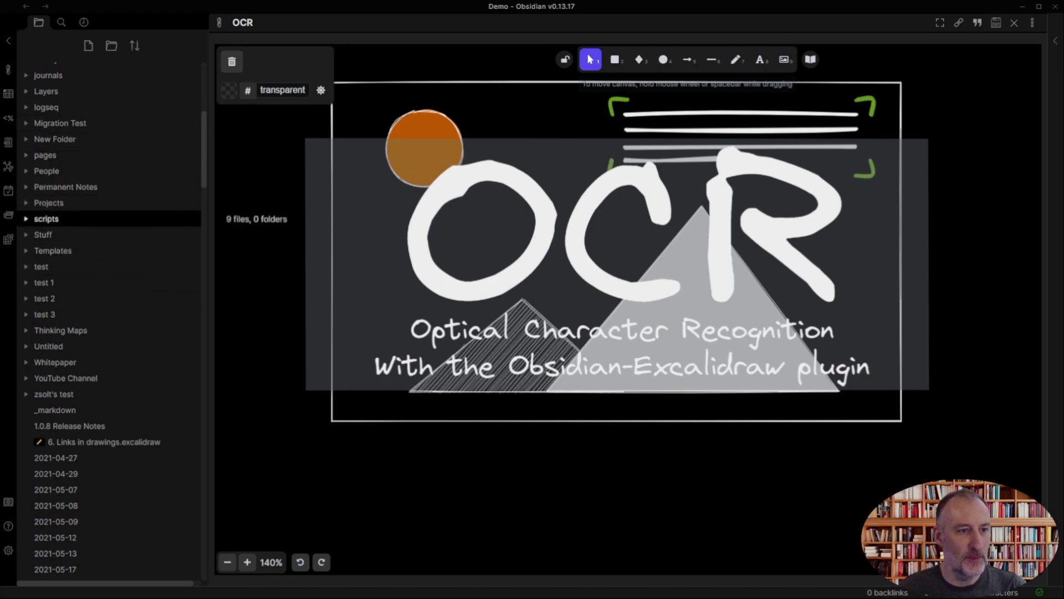
scroll(111, 222, "up", 5)
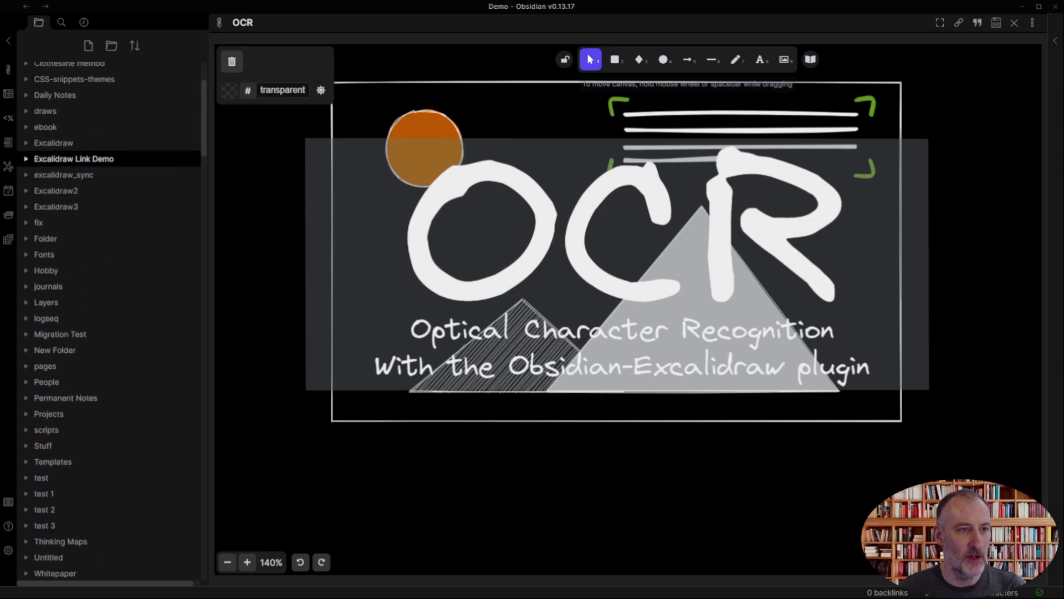
left_click(28, 207)
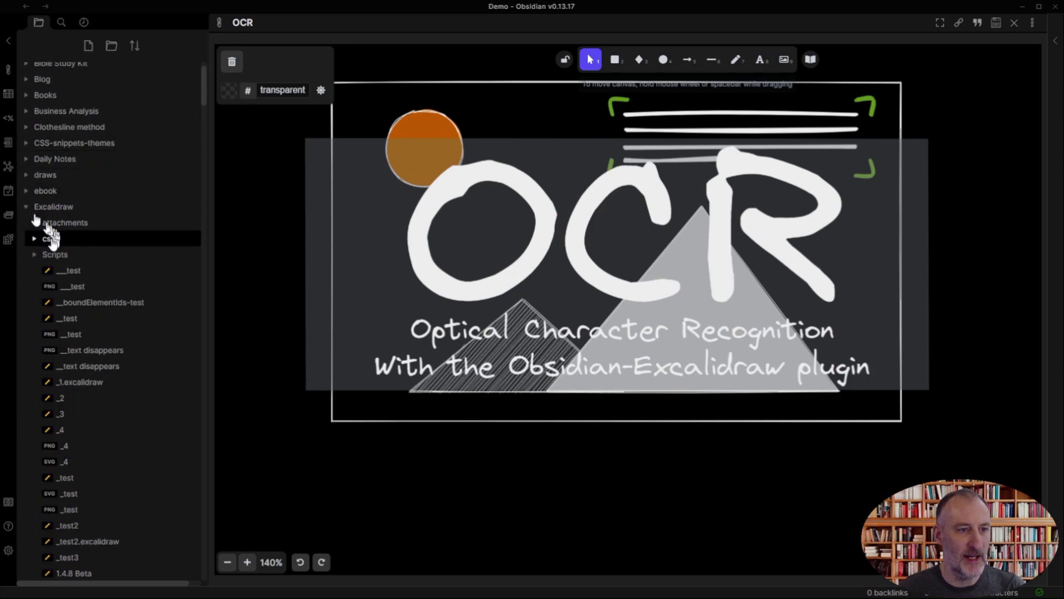
left_click(34, 254)
scroll(87, 307, "down", 2)
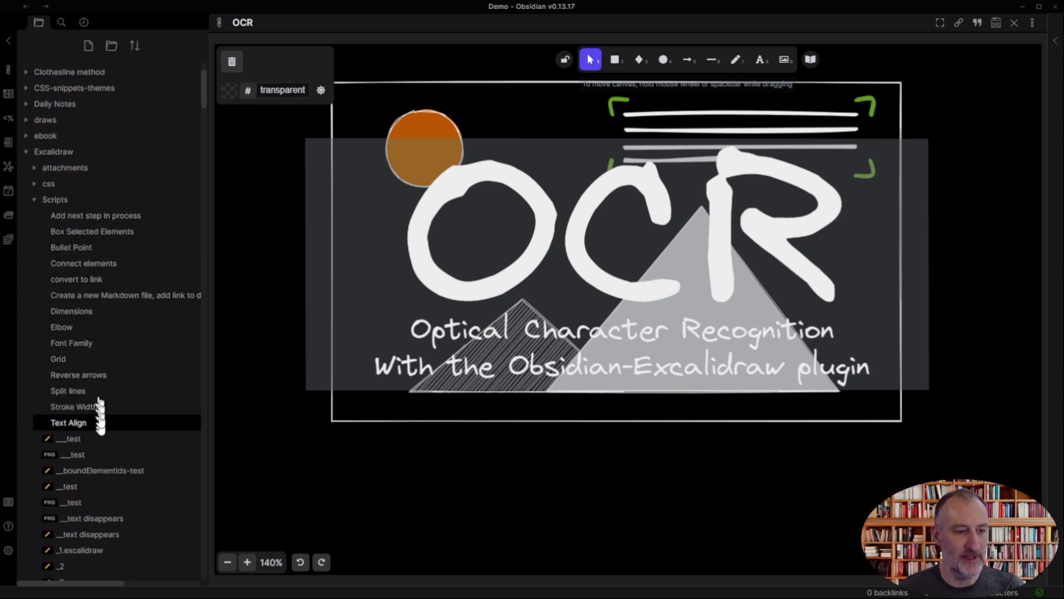
Create a note titled OCR in Excalidraw/Scripts and paste the copied OCR script code.
right_click(62, 203)
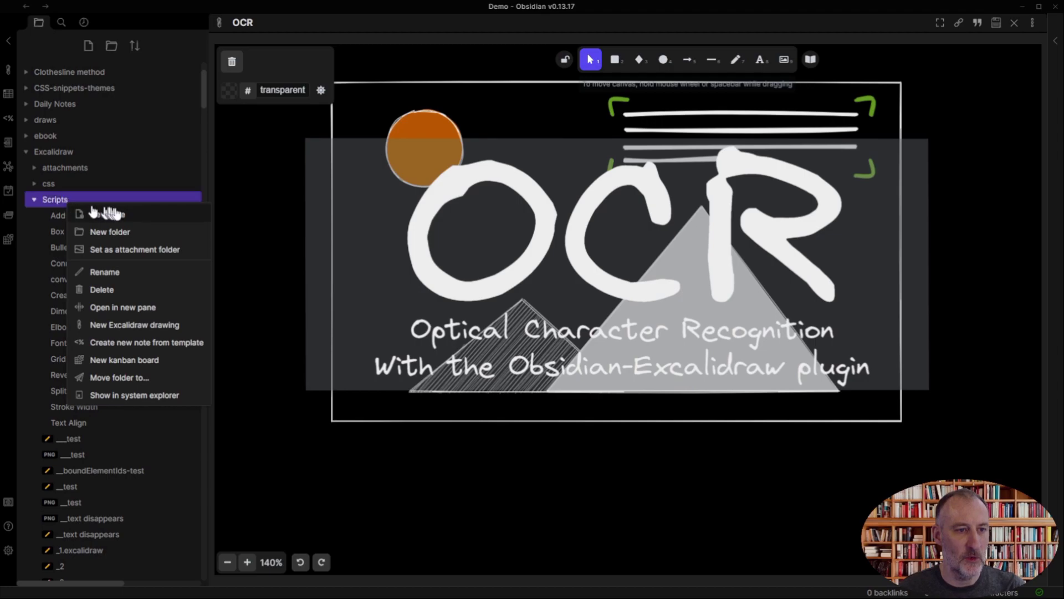
left_click(130, 212)
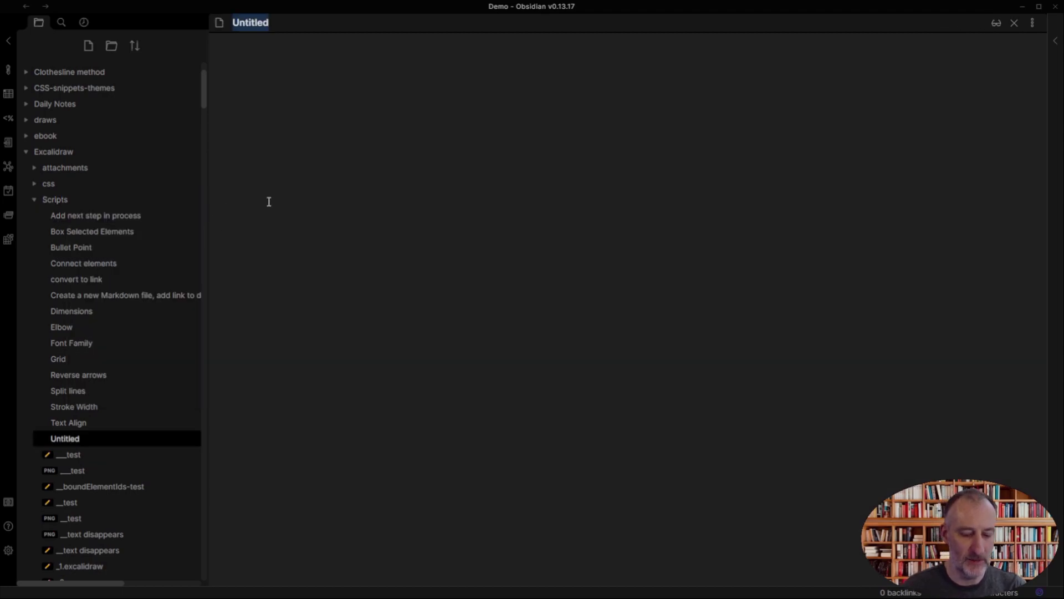
type("oc")
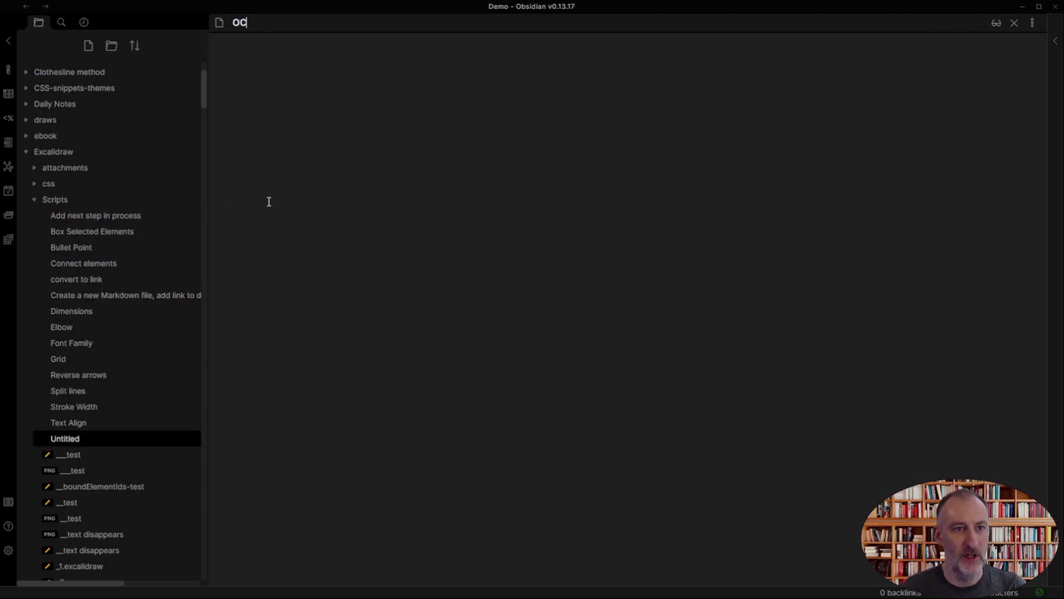
key("Return")
key("ctrl+v")
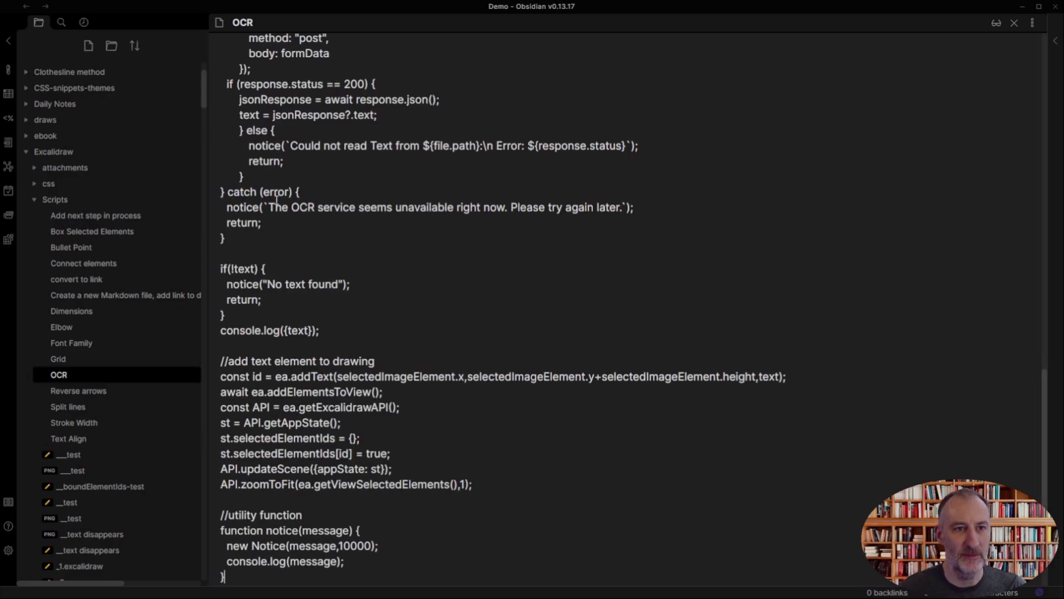
scroll(499, 311, "up", 15)
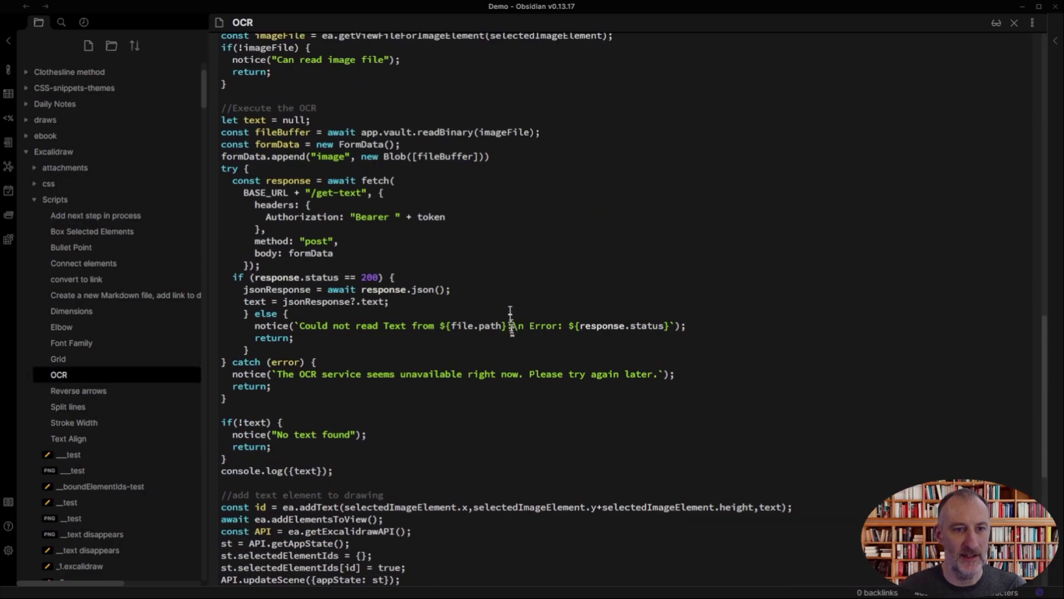
scroll(518, 346, "up", 10)
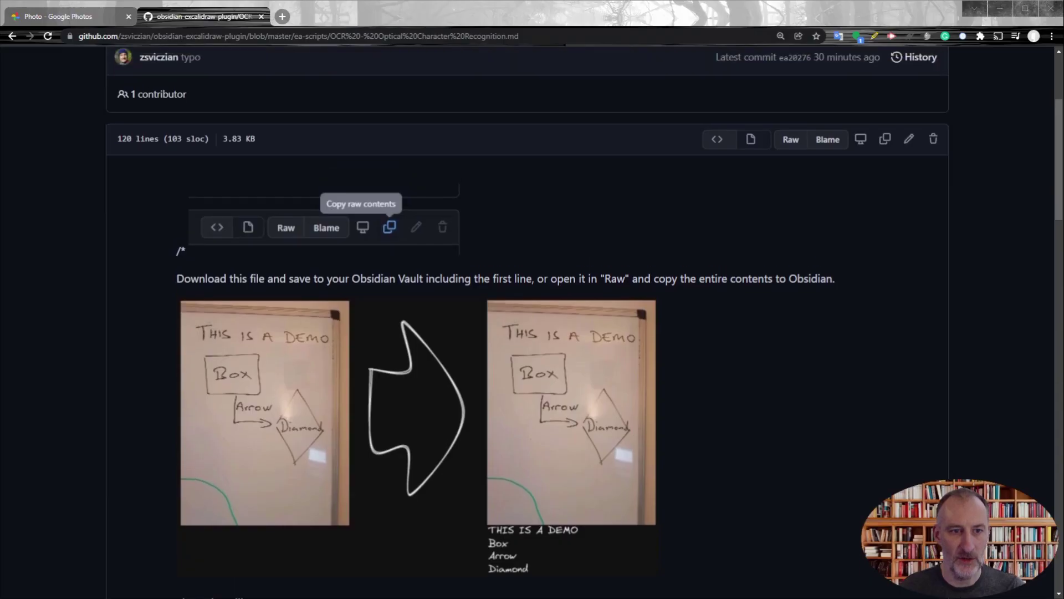
Back in ea-scripts, open the 44-line Transfer TextElements script and copy its raw contents.
scroll(532, 322, "up", 4)
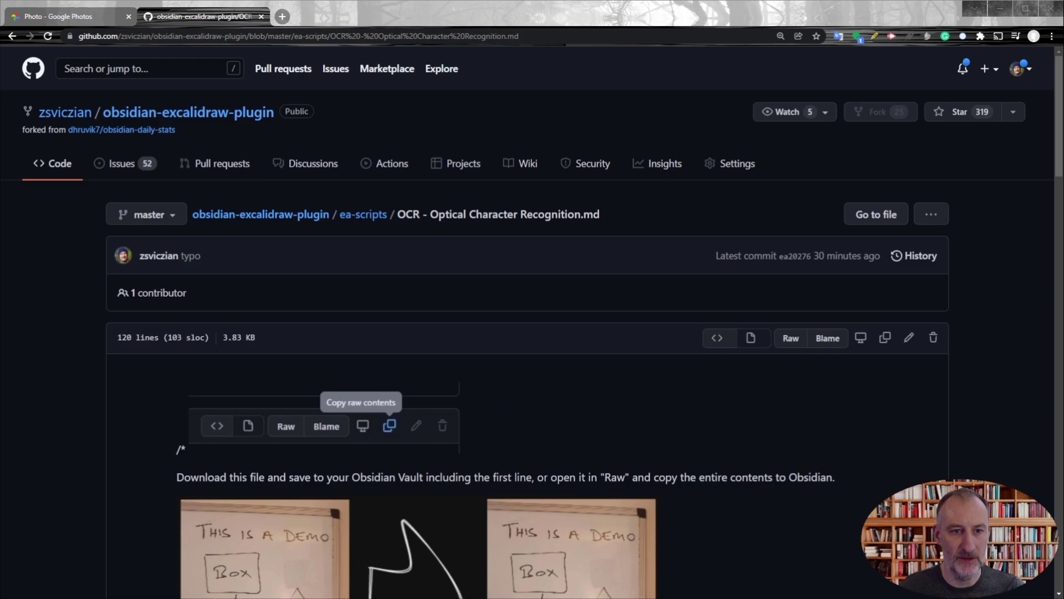
left_click(363, 214)
scroll(361, 244, "down", 3)
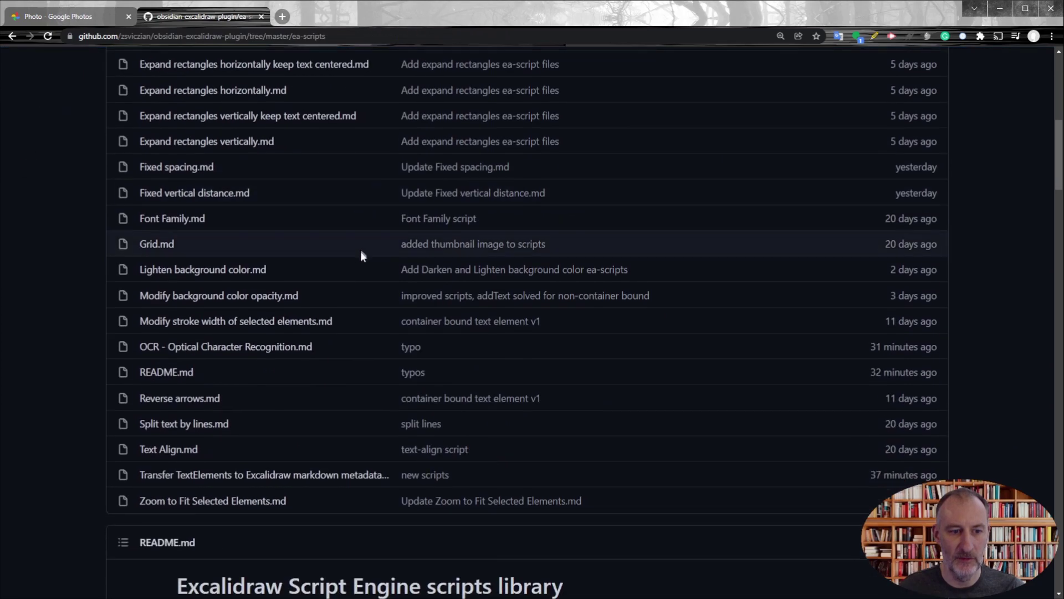
scroll(360, 255, "down", 20)
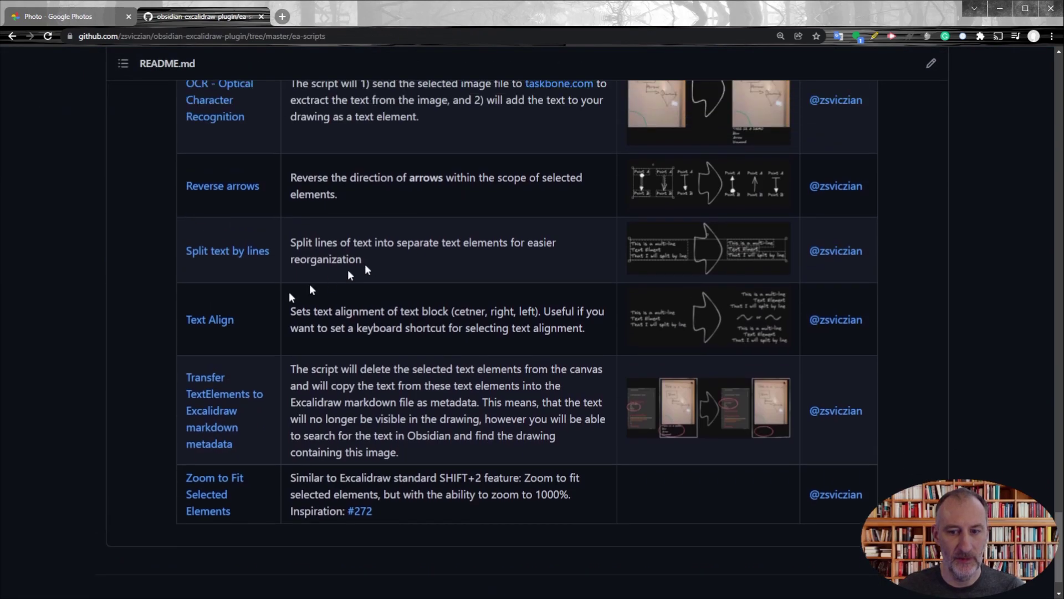
left_click(220, 399)
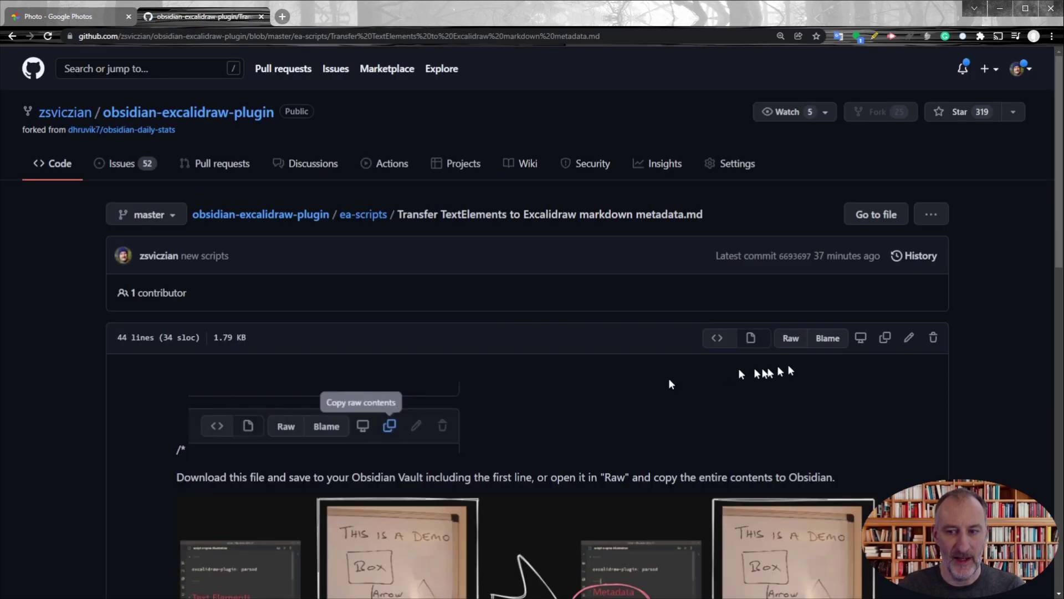
left_click(885, 338)
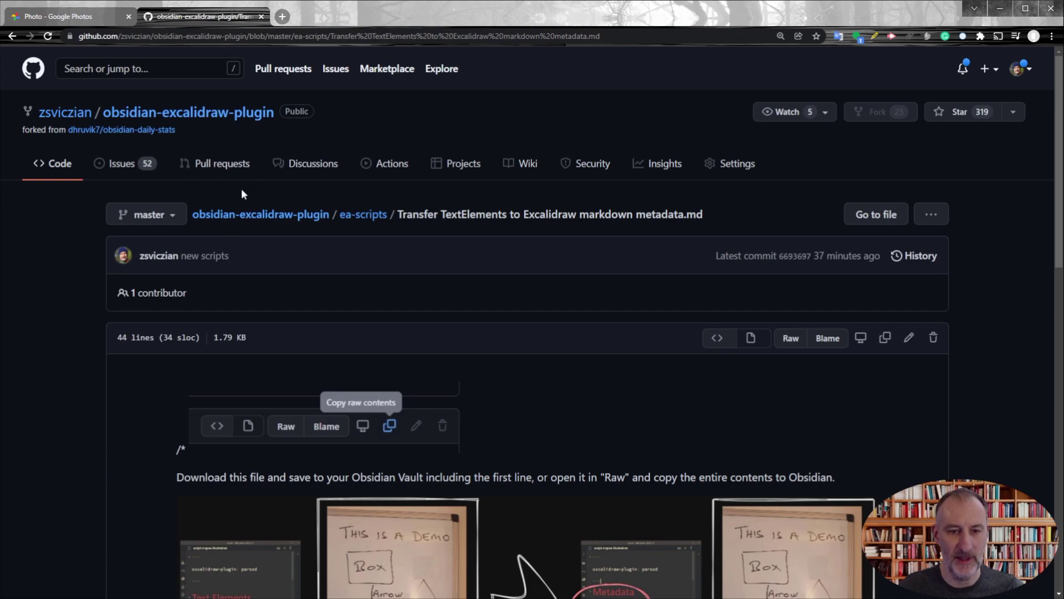
Create a new note named 'Transfer to metadata' in the Excalidraw Scripts folder.
key("alt+Tab")
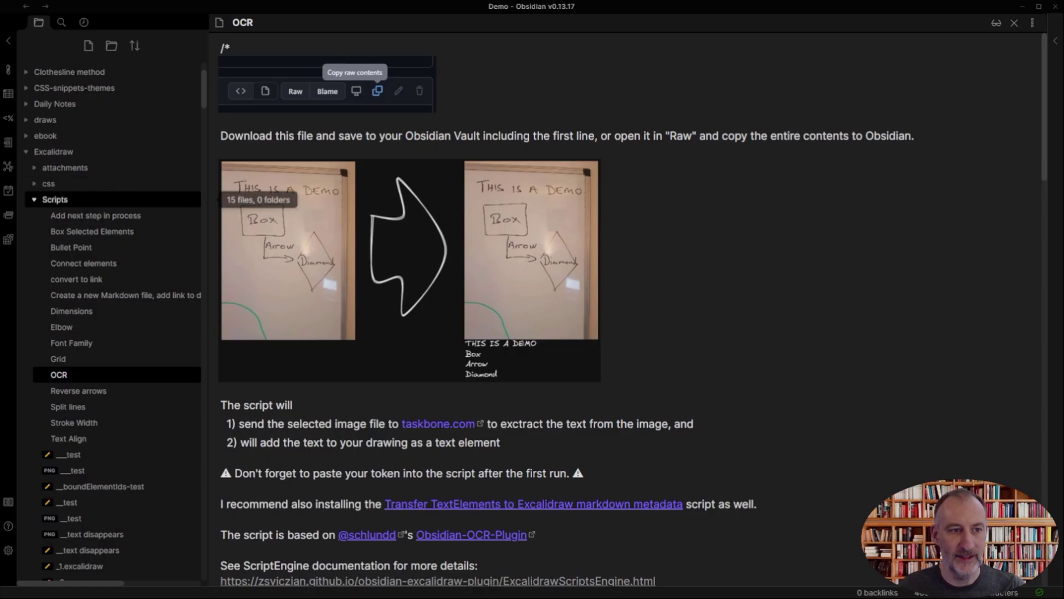
right_click(58, 200)
left_click(108, 216)
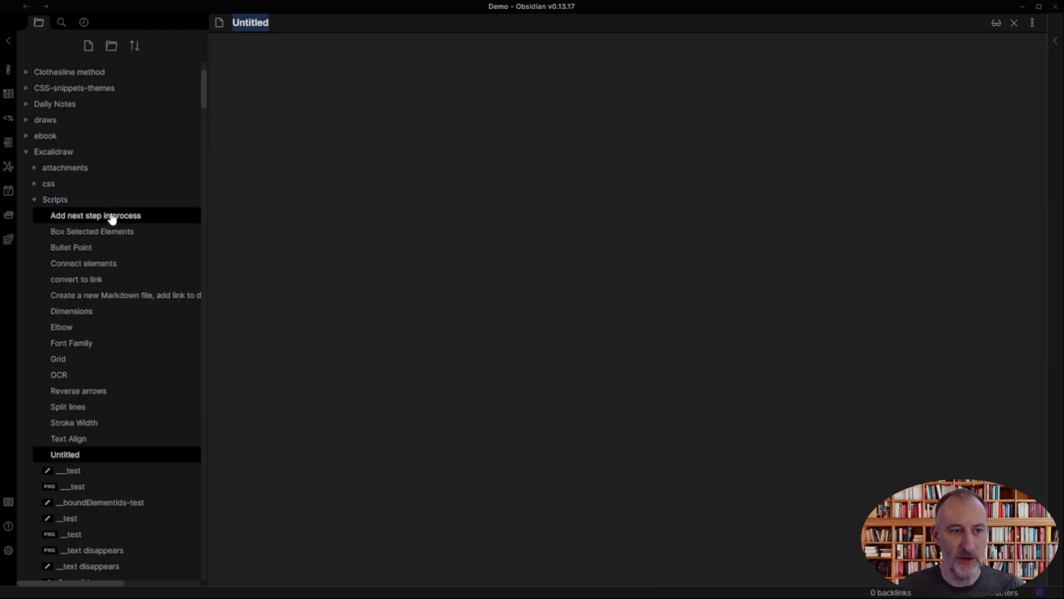
type("T")
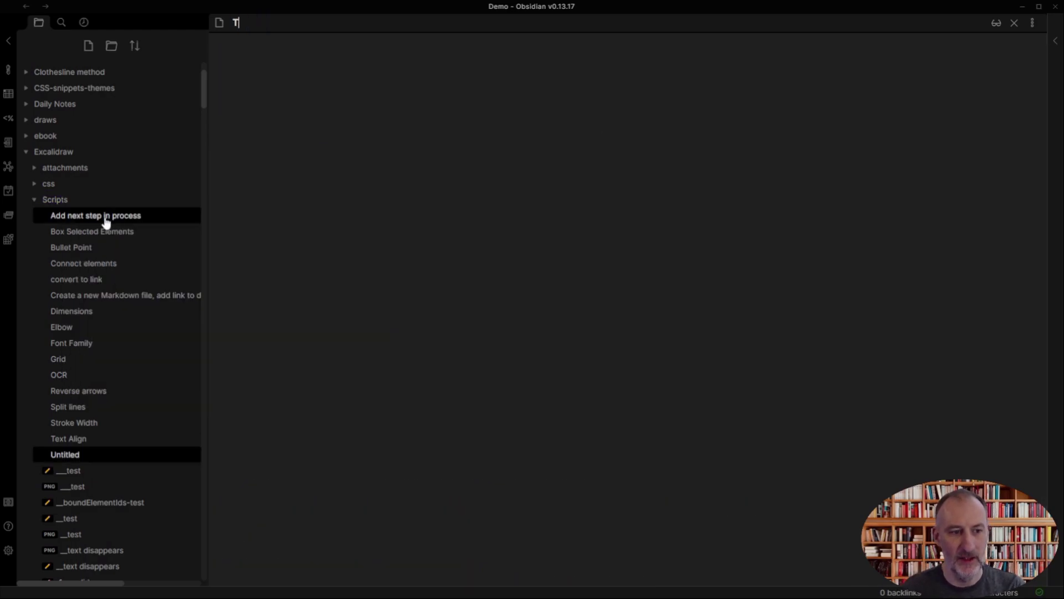
type("ransfer")
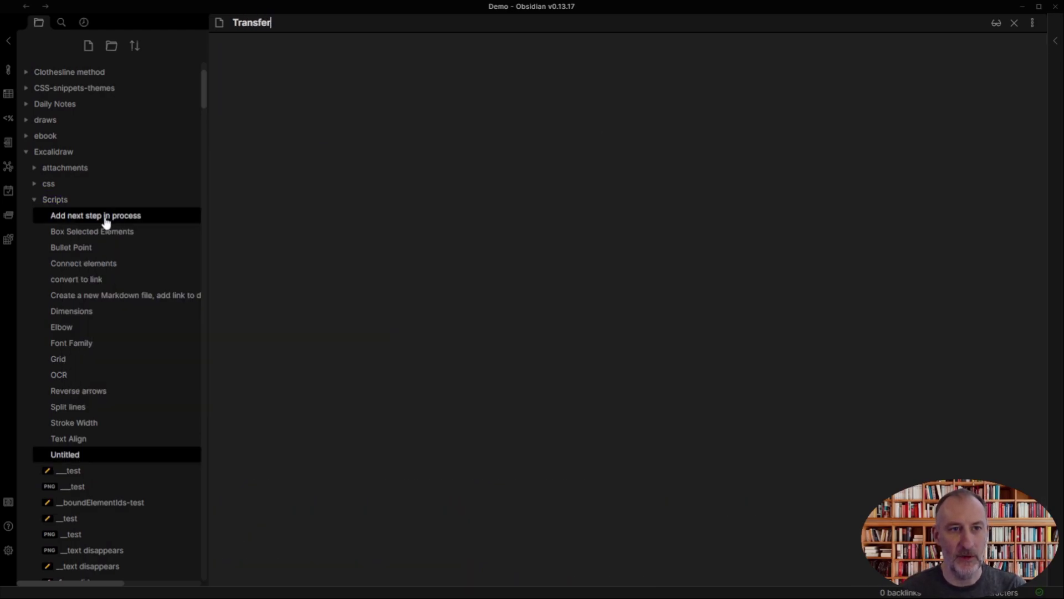
type(" to metadata")
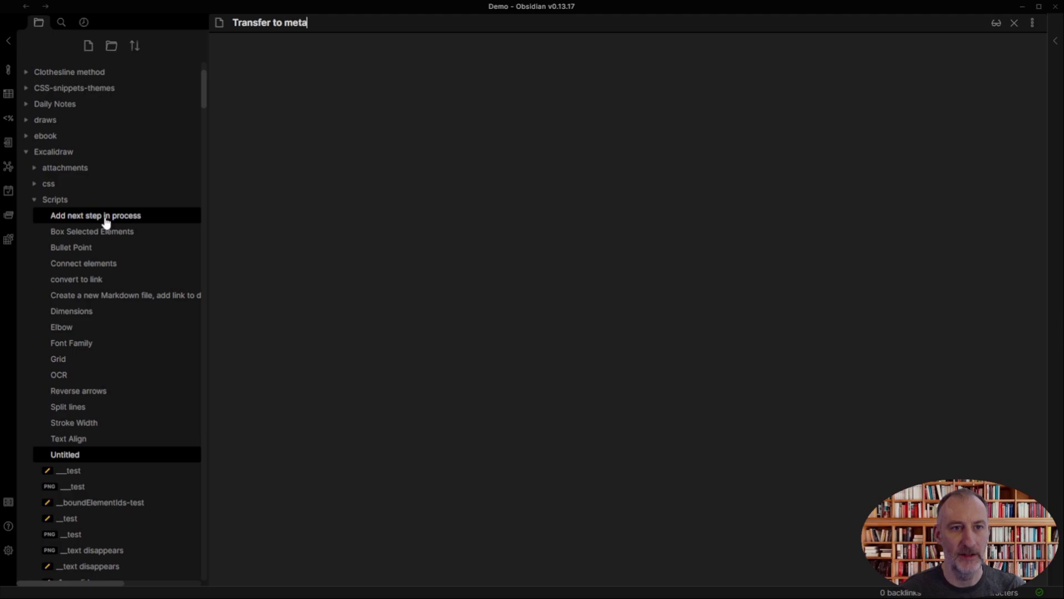
left_click(327, 87)
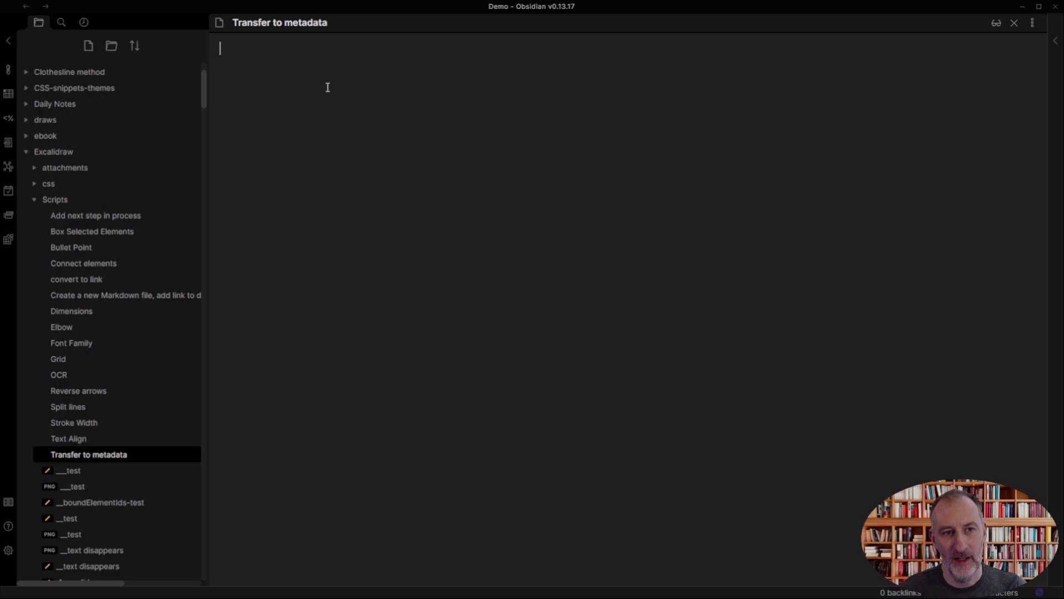
Paste the copied transfer script into the note body and scroll through it.
key("ctrl+v")
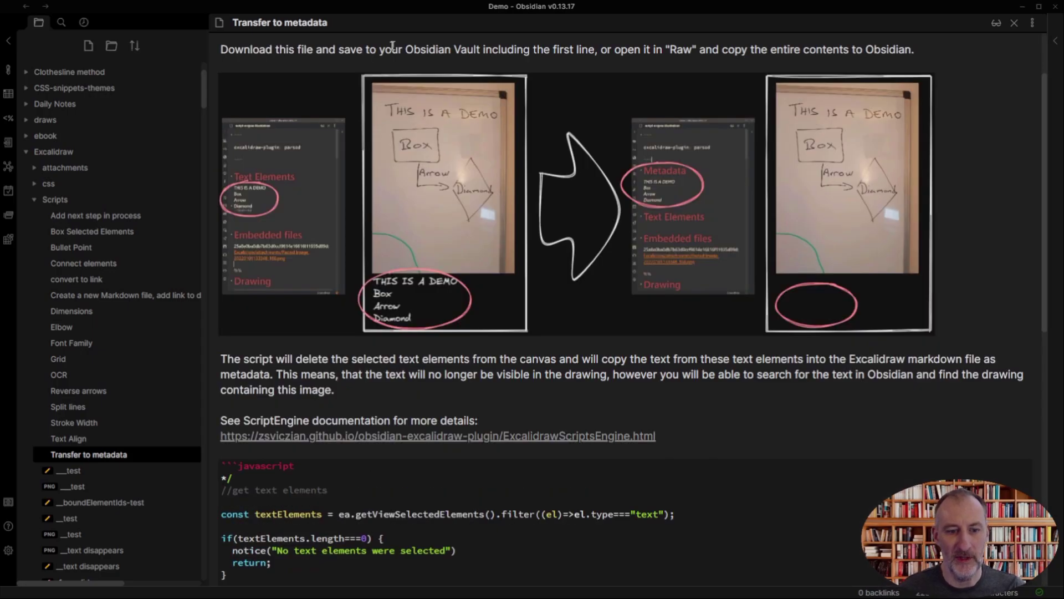
scroll(438, 436, "down", 6)
scroll(446, 219, "down", 2)
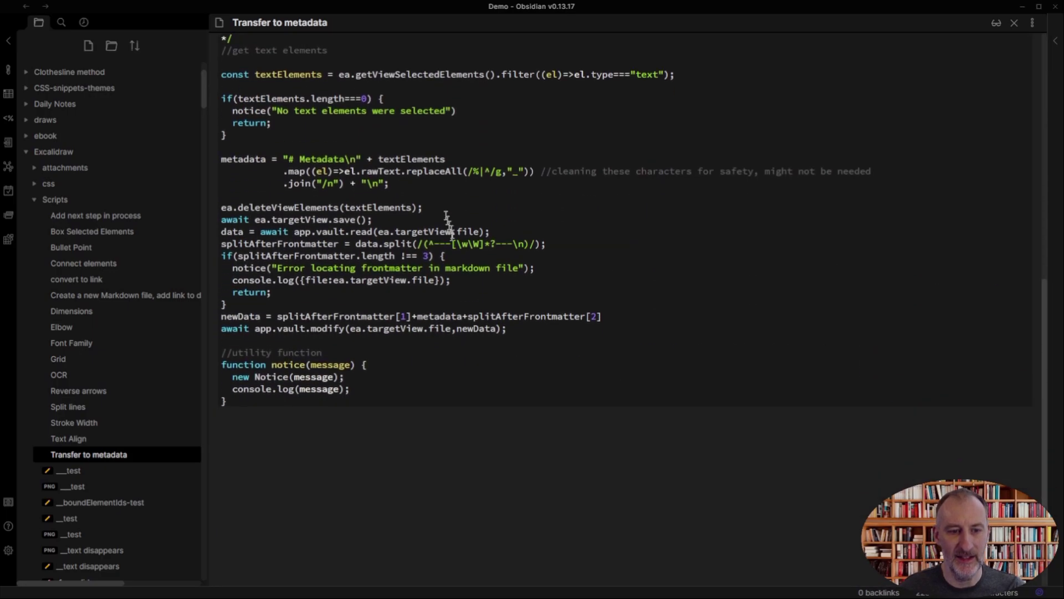
scroll(466, 252, "up", 9)
scroll(465, 254, "up", 1)
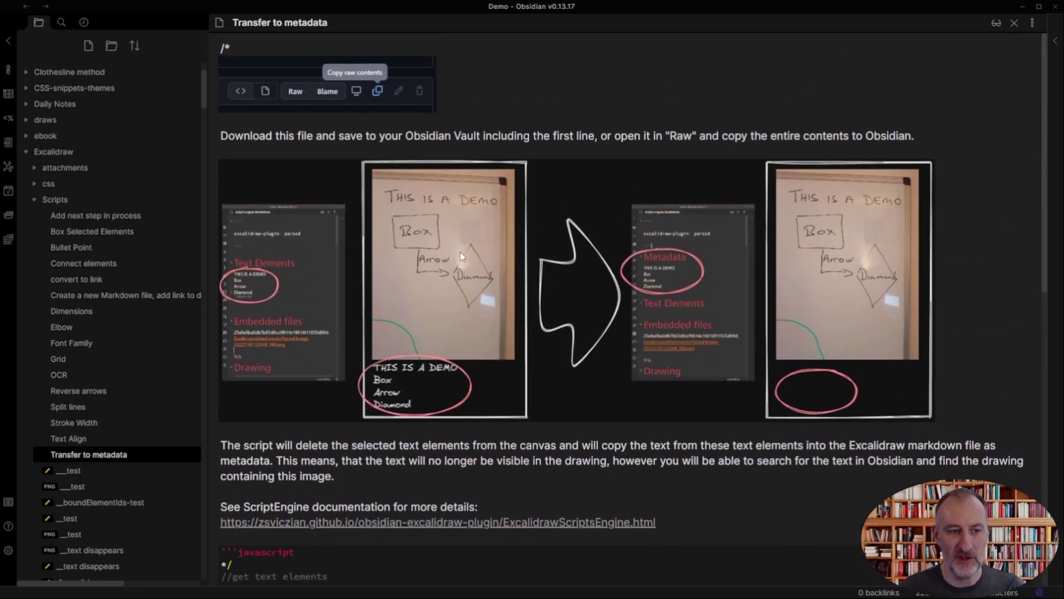
Open the OCR script note and put the cursor between the empty quotes of let token = "".
left_click(58, 376)
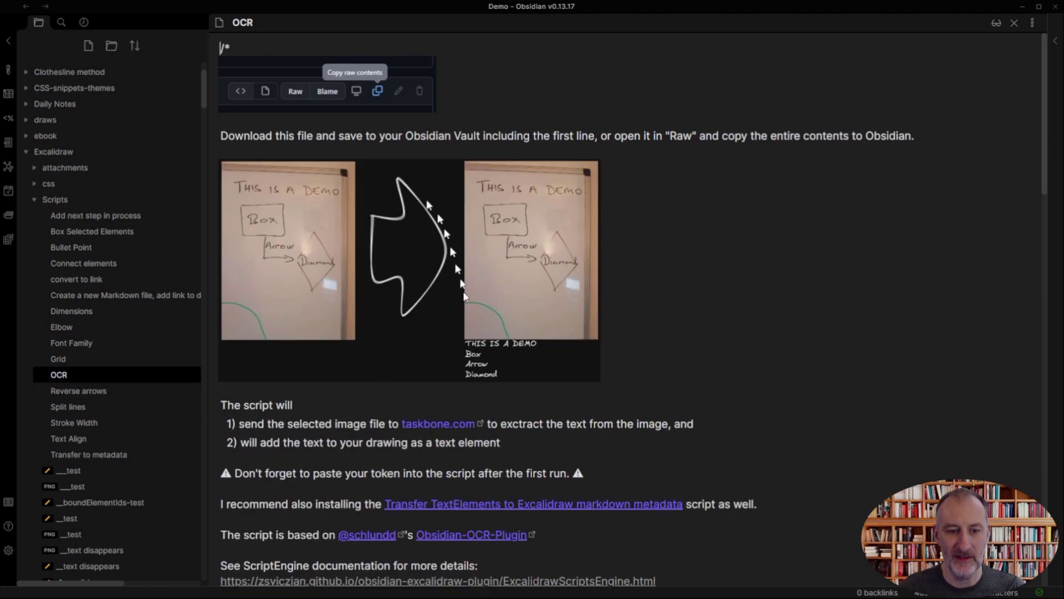
scroll(455, 263, "down", 3)
left_click_drag(223, 310, 654, 301)
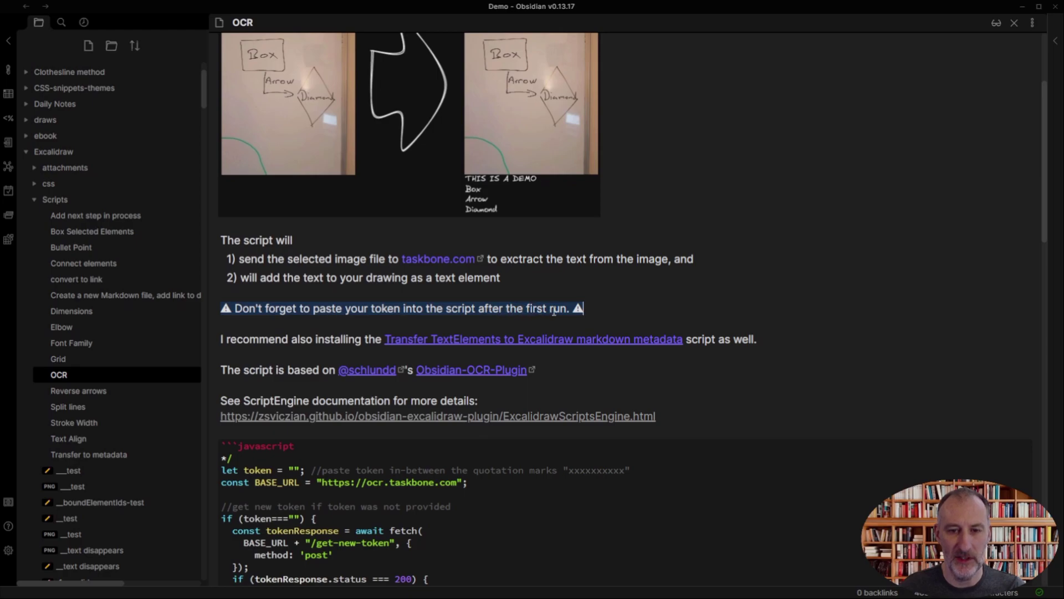
scroll(532, 311, "down", 1)
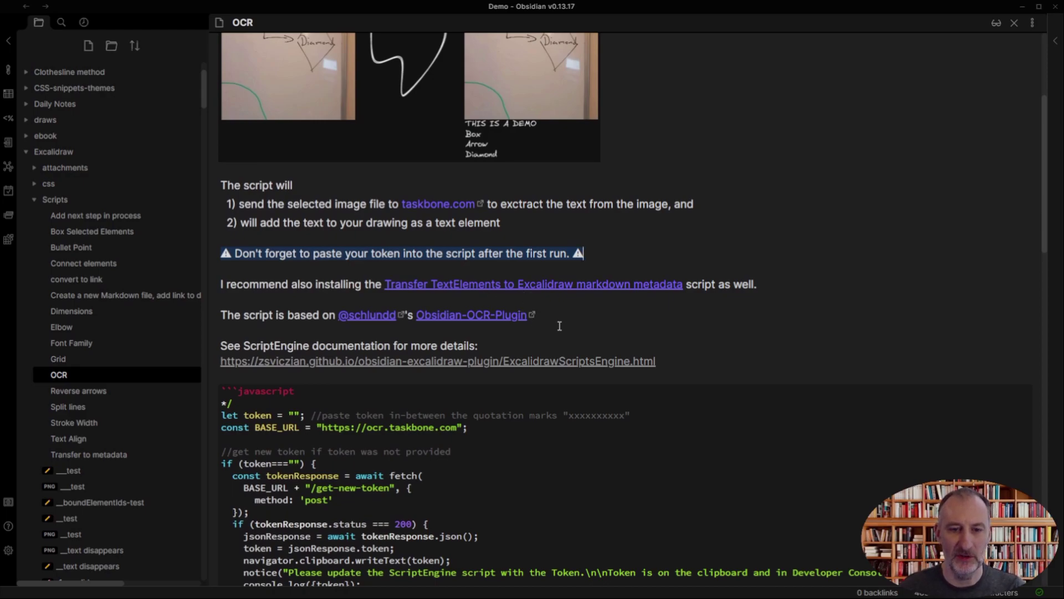
scroll(491, 376, "down", 1)
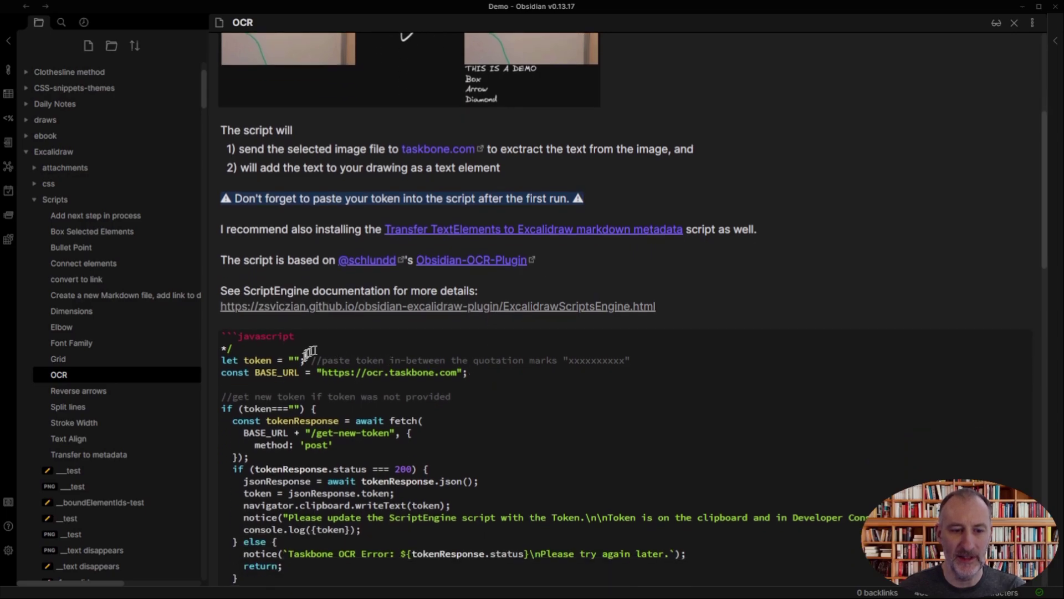
left_click(291, 362)
left_click_drag(222, 360, 295, 360)
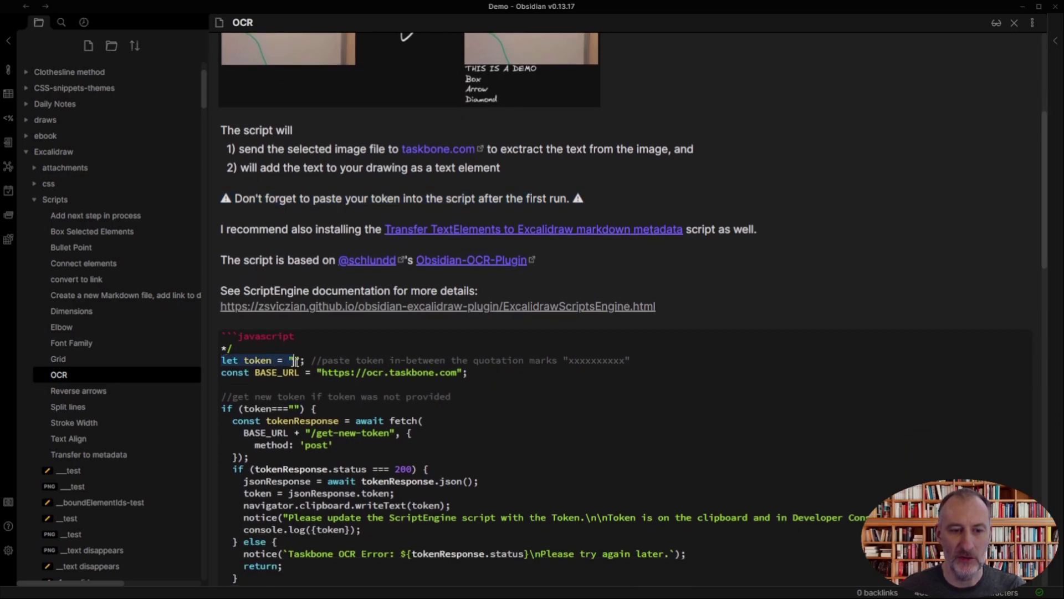
left_click(295, 361)
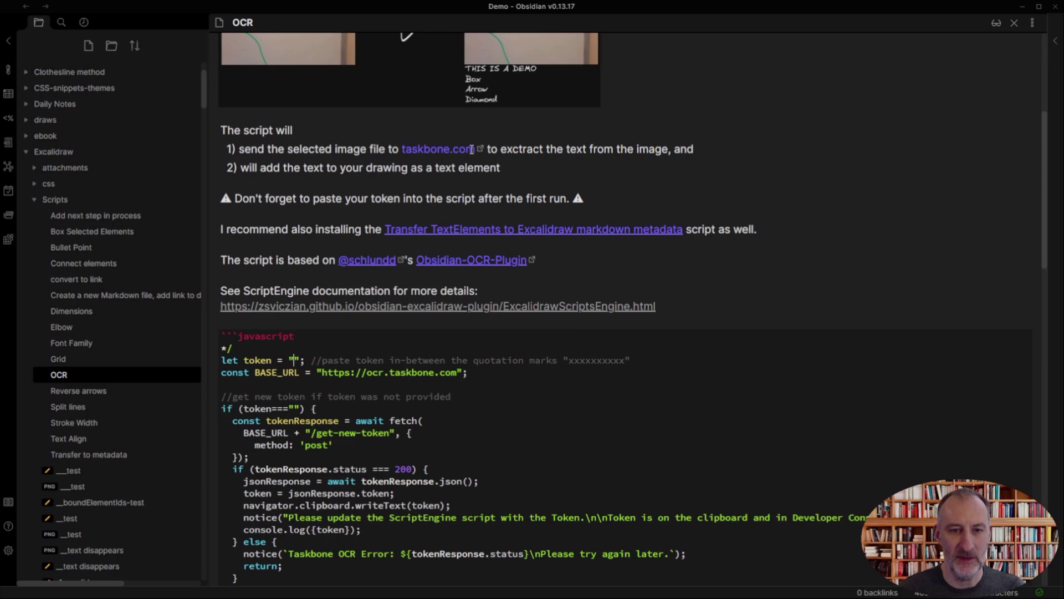
left_click(294, 363)
Create a new Excalidraw drawing, run Excalidraw: (Script) OCR in it, and dismiss the token notice.
left_click(9, 71)
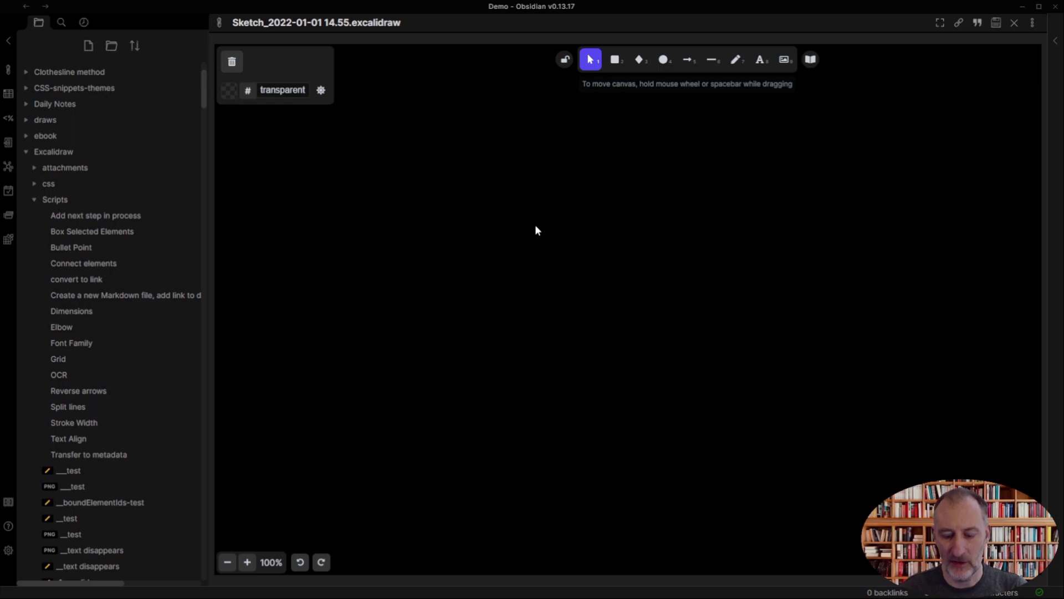
key("ctrl+p")
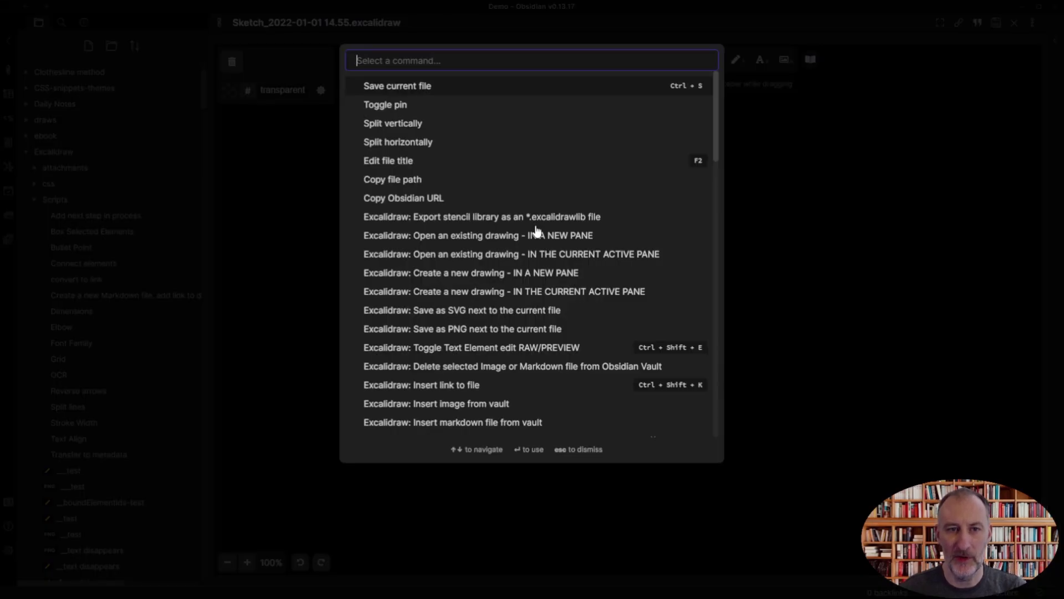
type("oc")
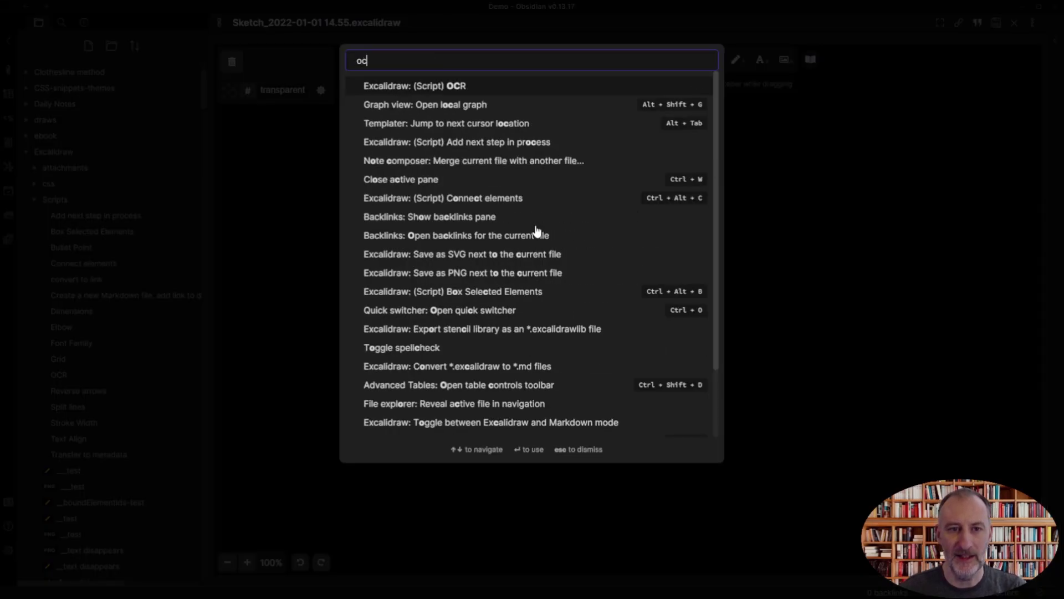
left_click(462, 90)
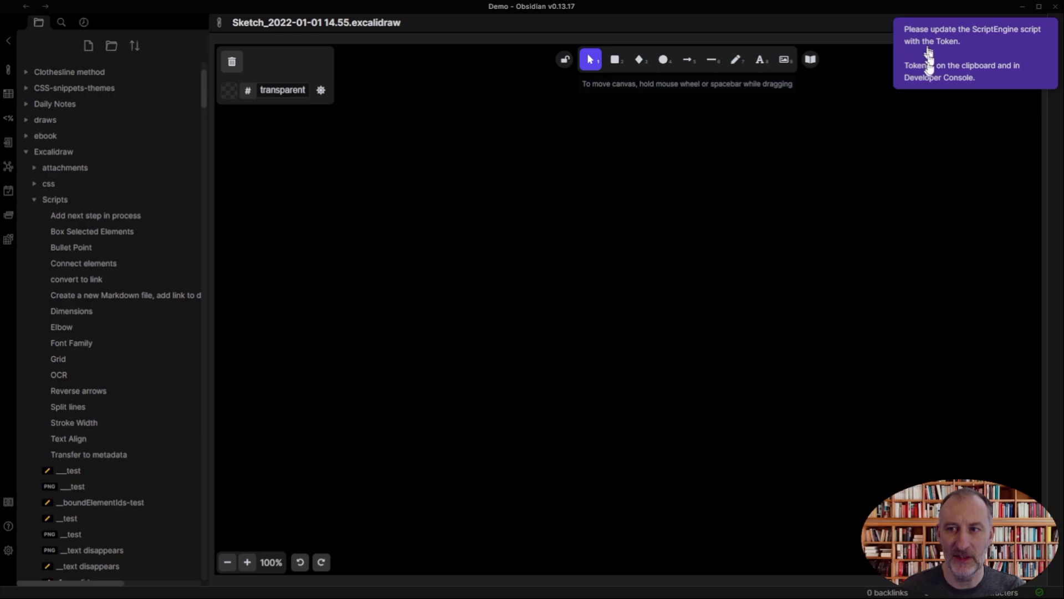
left_click(975, 85)
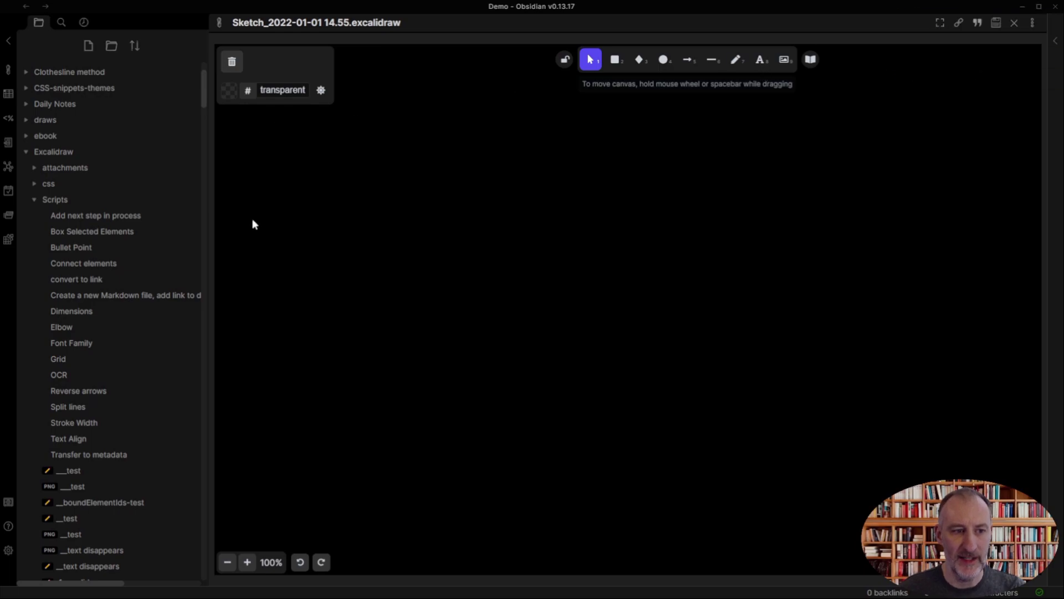
Paste the generated token between the empty quotes in the OCR script note.
left_click(73, 382)
scroll(357, 438, "down", 2)
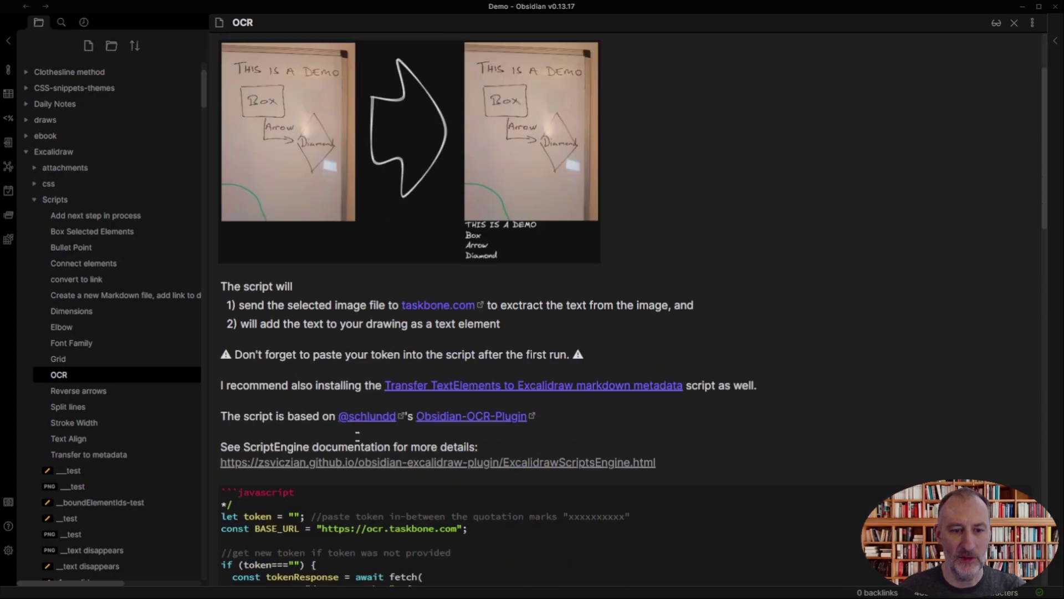
scroll(357, 438, "down", 5)
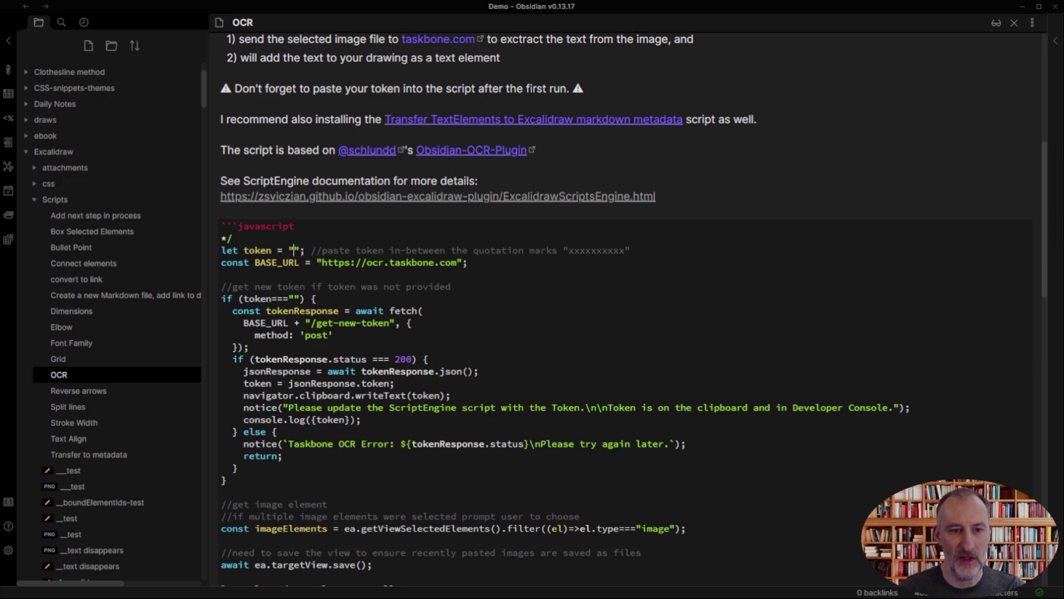
key("ctrl+v")
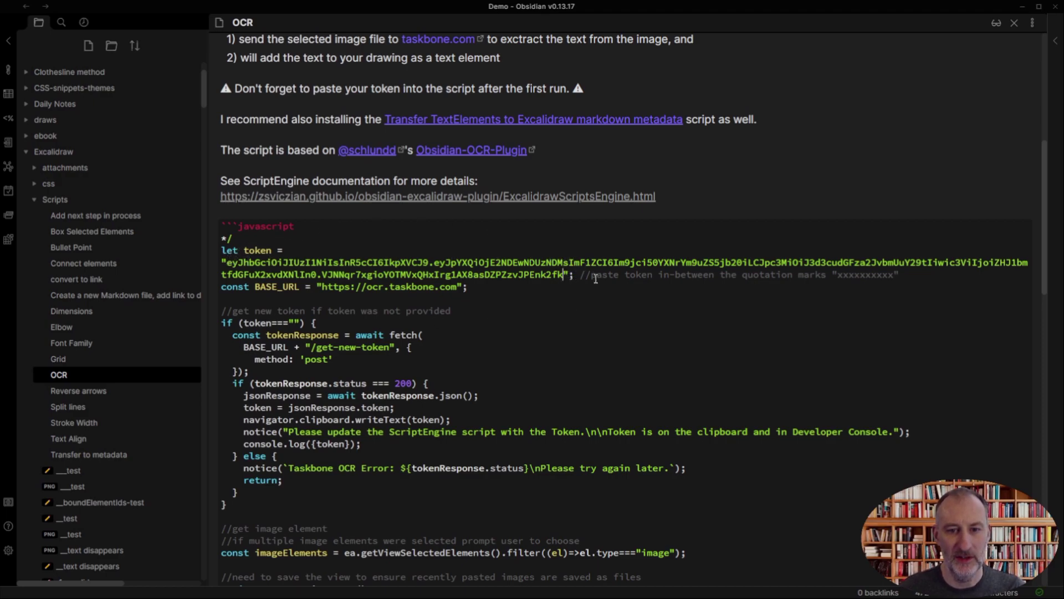
Reopen the new Sketch drawing, hide the sidebar, and paste the whiteboard photo onto the canvas.
left_click(72, 43)
left_click(84, 22)
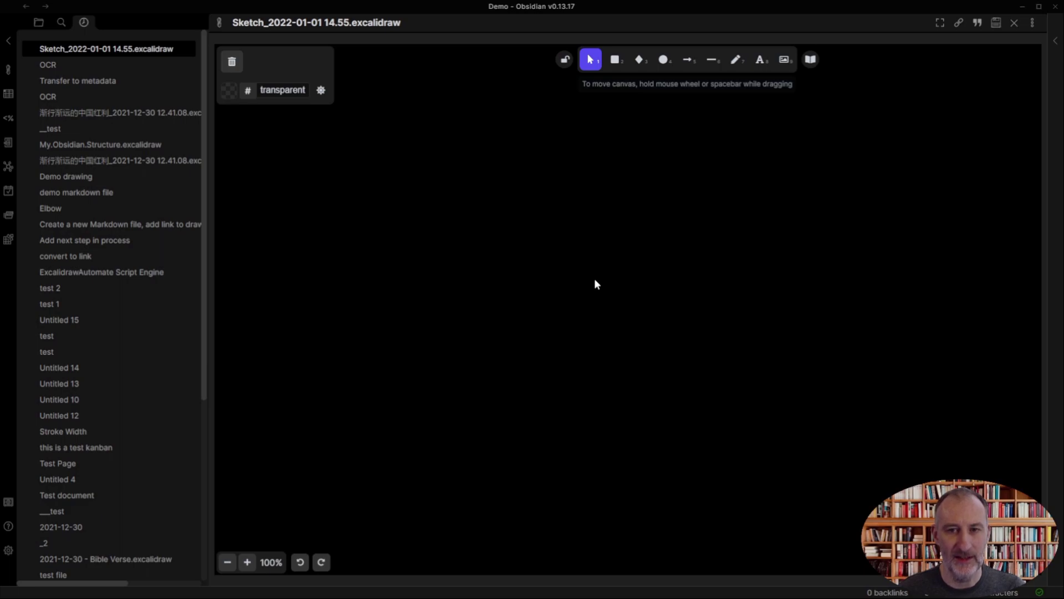
key("ctrl+backslash")
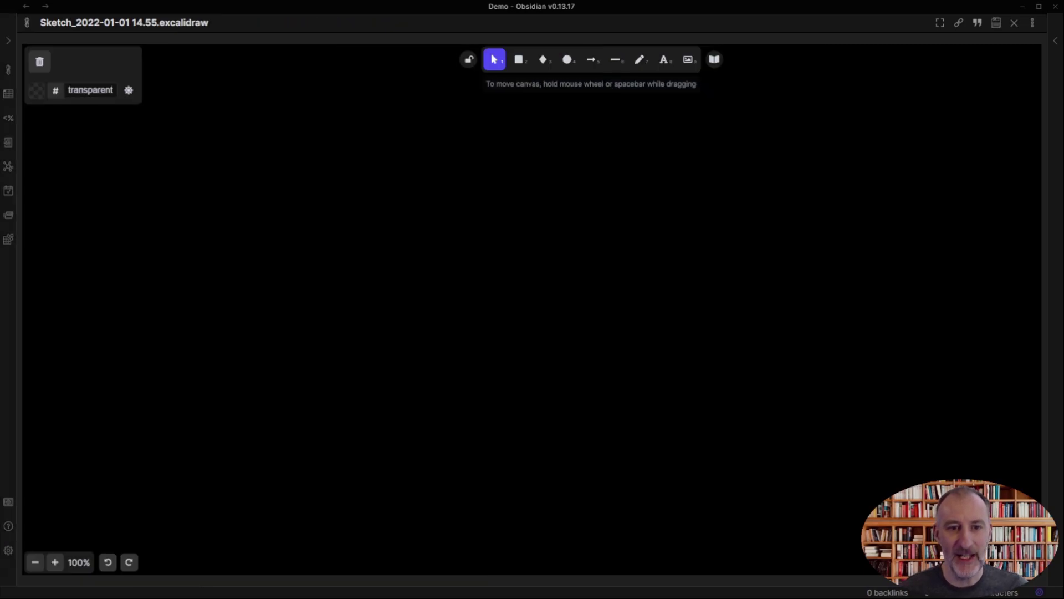
key("ctrl+v")
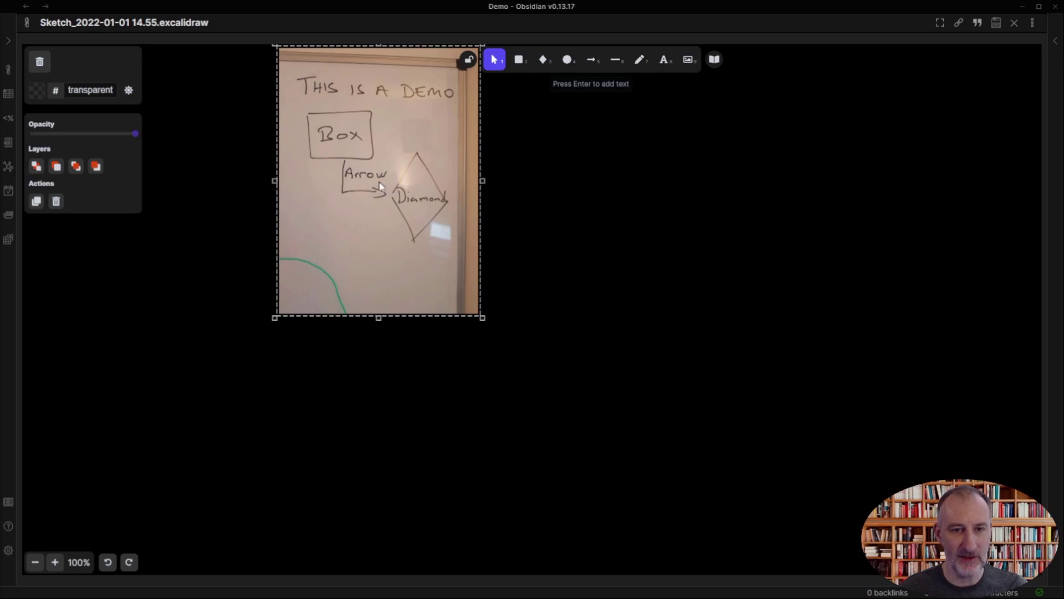